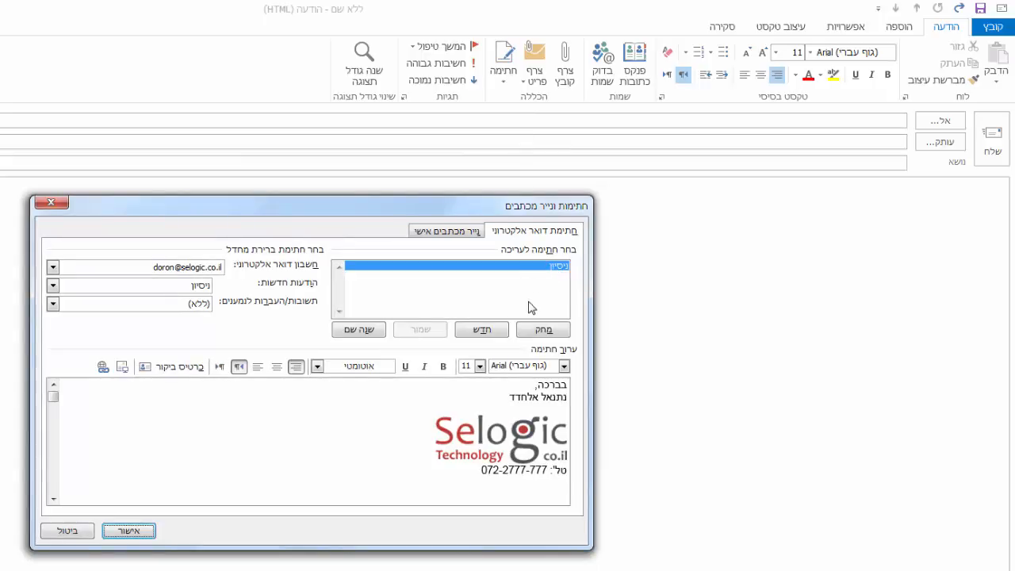
Delete the existing ניסיון signature and confirm the deletion.
{"action": "left_click", "coordinate": [541, 329]}
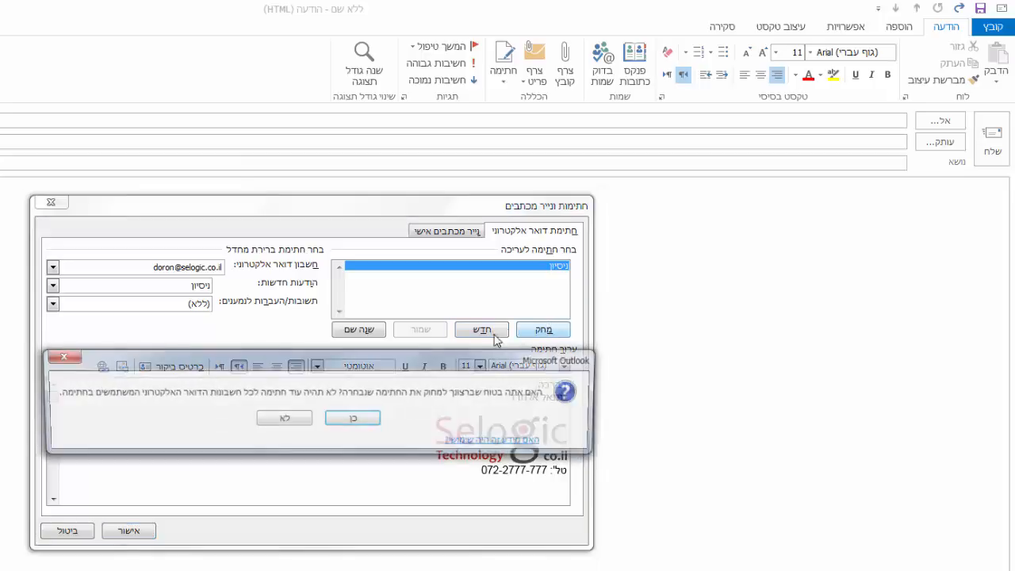
{"action": "left_click", "coordinate": [354, 419]}
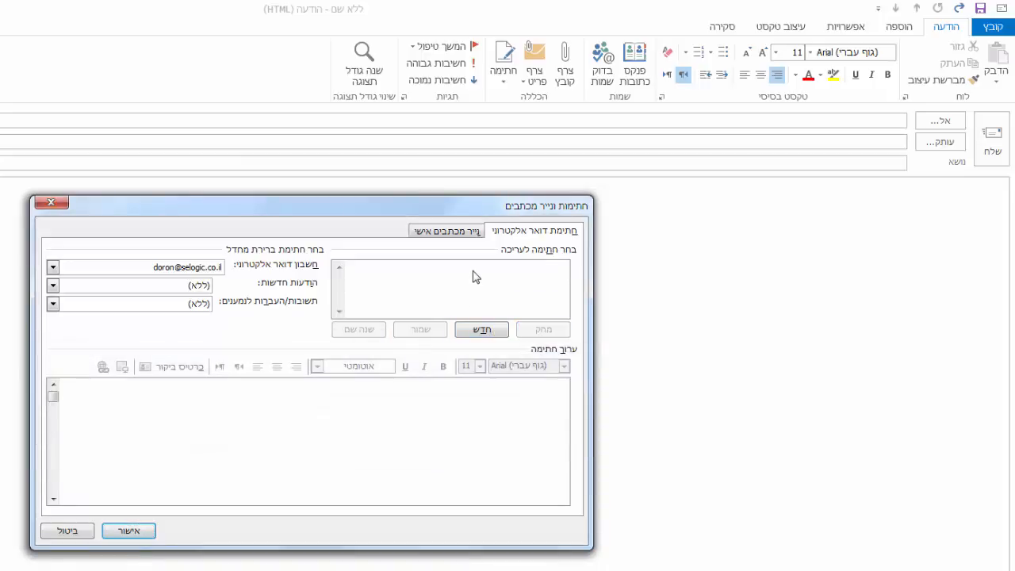
Create a new signature named with the sender's first name.
{"action": "left_click", "coordinate": [500, 331]}
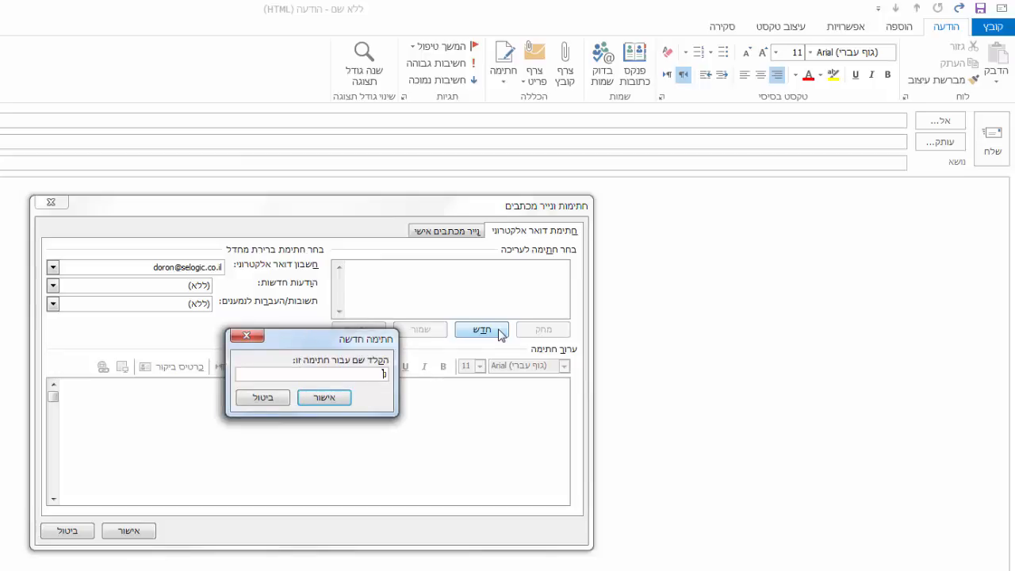
{"action": "type", "text": "נתנאל"}
{"action": "left_click", "coordinate": [307, 399]}
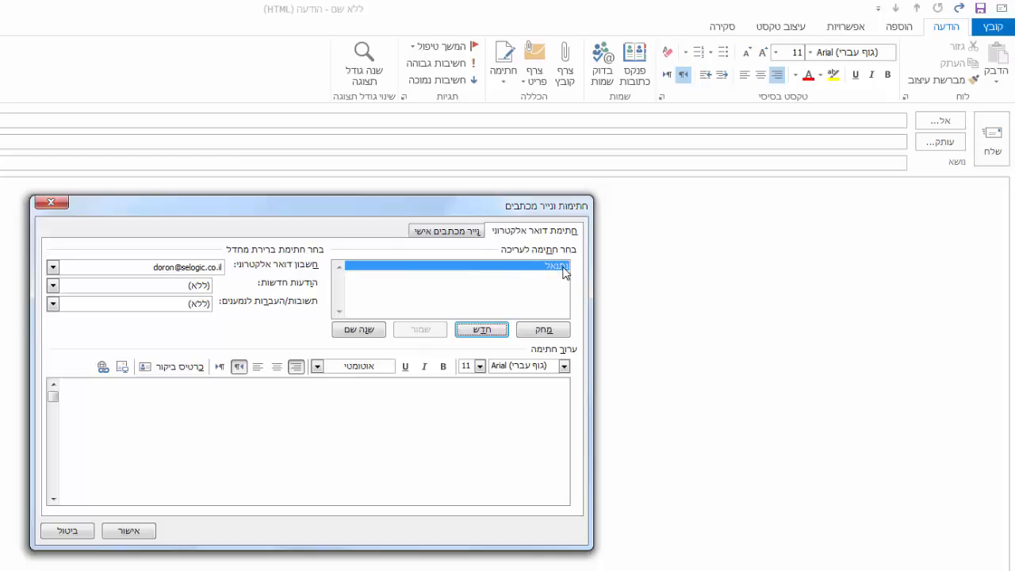
Enter the closing בברכה, and the sender's full name on two lines in the signature body.
{"action": "left_click", "coordinate": [518, 398]}
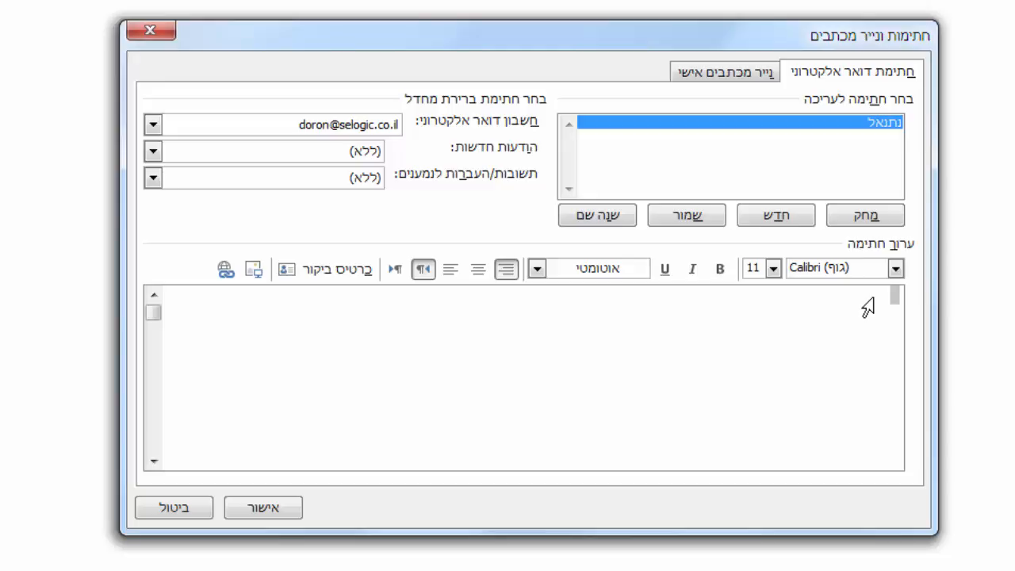
{"action": "type", "text": "בברכה"}
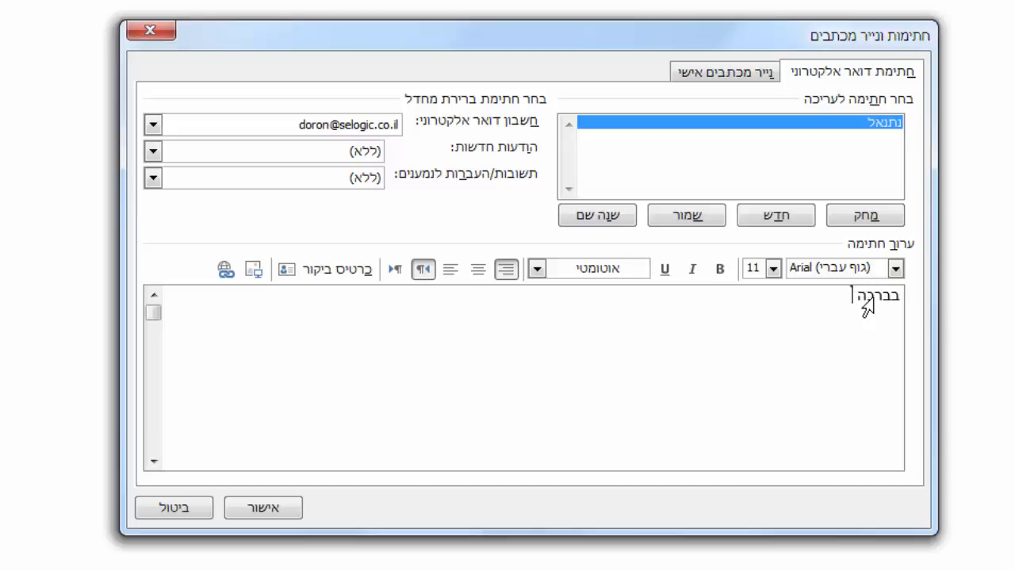
{"action": "key", "text": "BackSpace"}
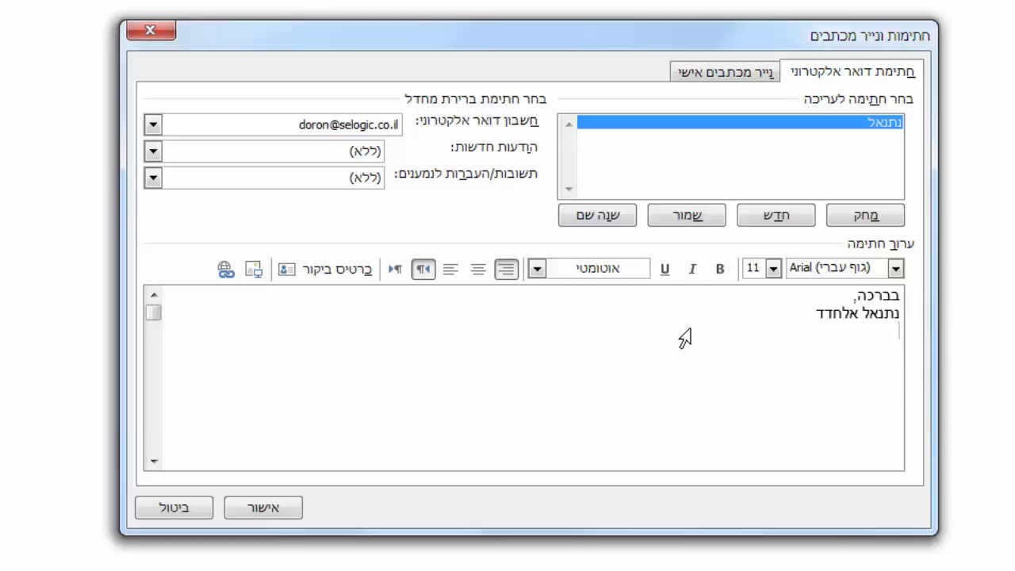
Insert the picture logo.png from the tutorial folder on the desktop below the name.
{"action": "left_click", "coordinate": [256, 279]}
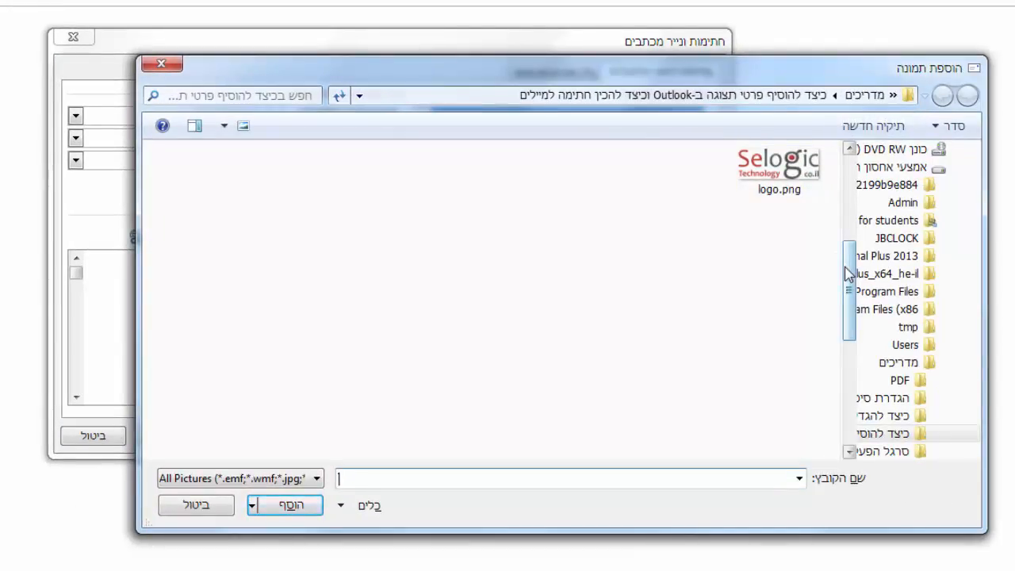
{"action": "left_click_drag", "start_coordinate": [851, 270], "coordinate": [850, 178]}
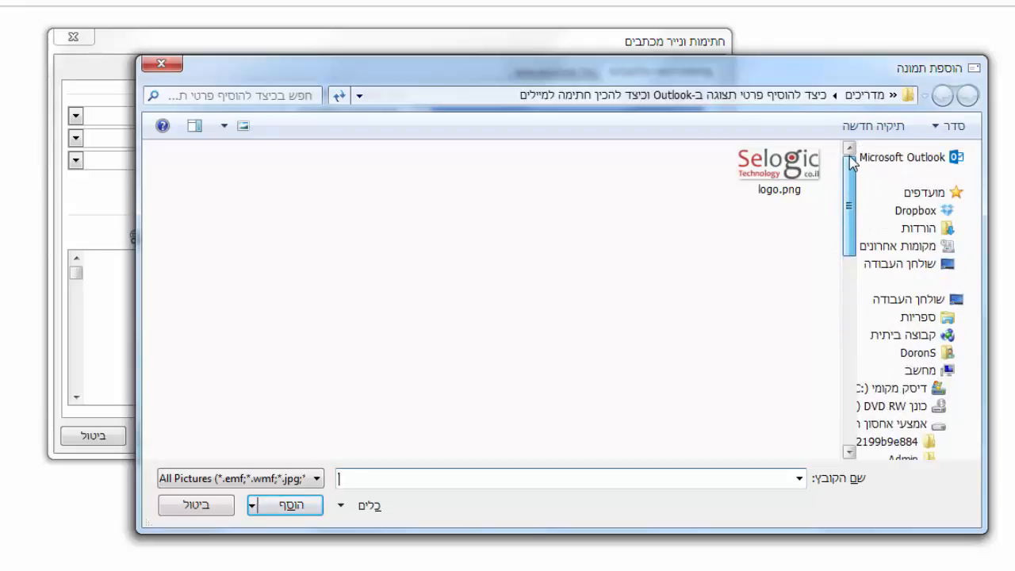
{"action": "left_click", "coordinate": [914, 300]}
{"action": "scroll", "coordinate": [873, 300], "scroll_direction": "down", "scroll_amount": 5}
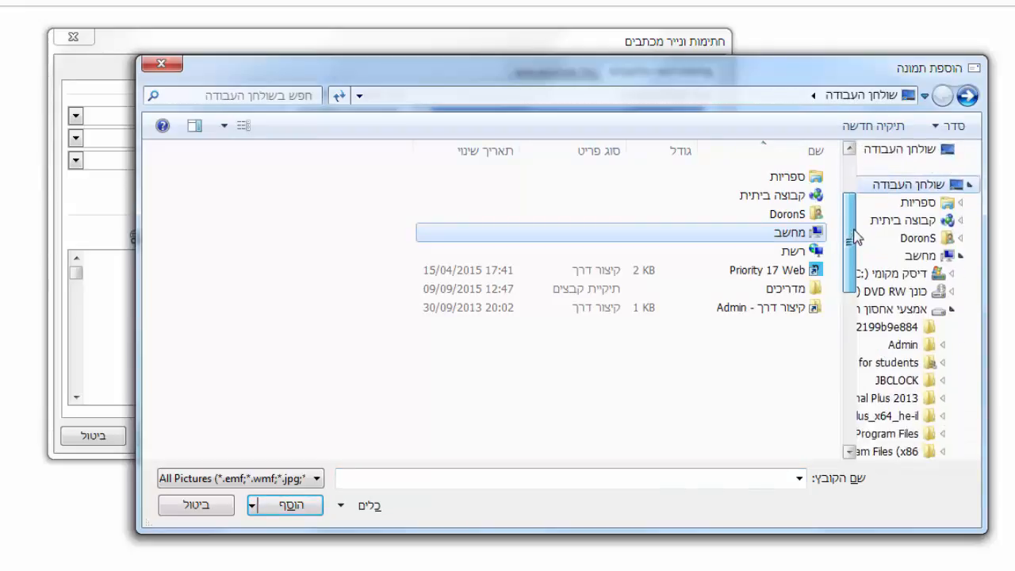
{"action": "scroll", "coordinate": [865, 299], "scroll_direction": "down", "scroll_amount": 2}
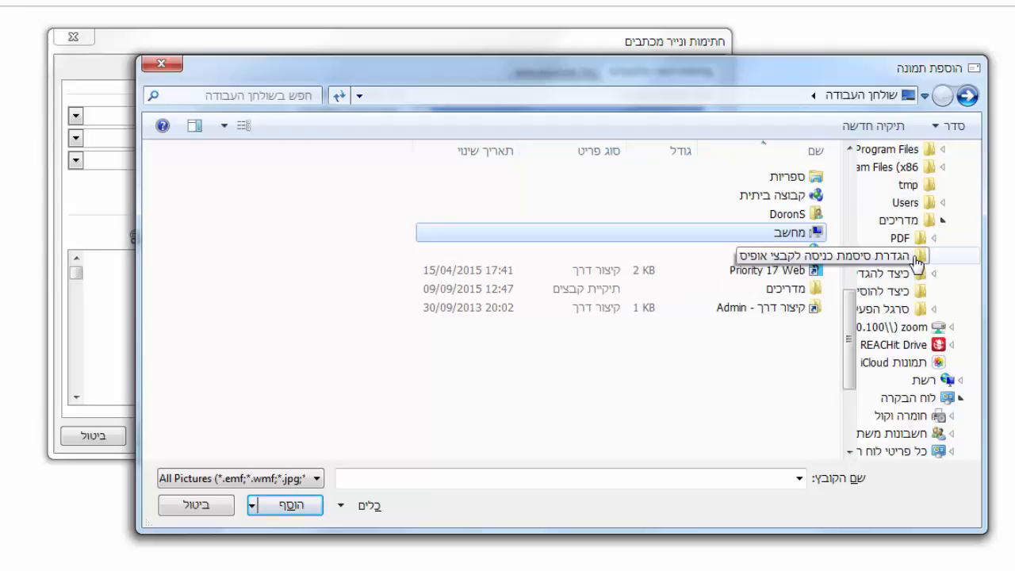
{"action": "left_click", "coordinate": [915, 293]}
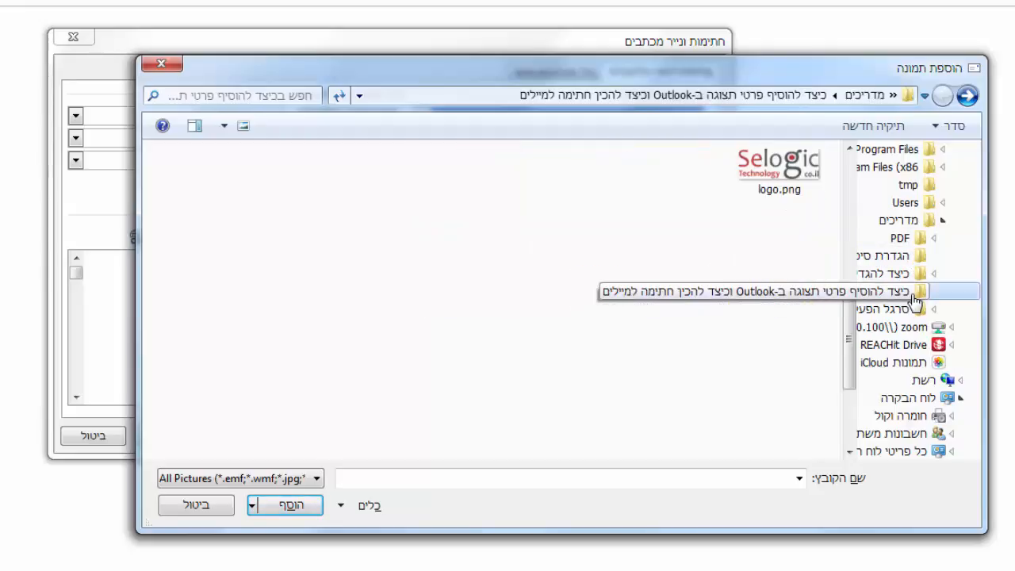
{"action": "left_click", "coordinate": [799, 182]}
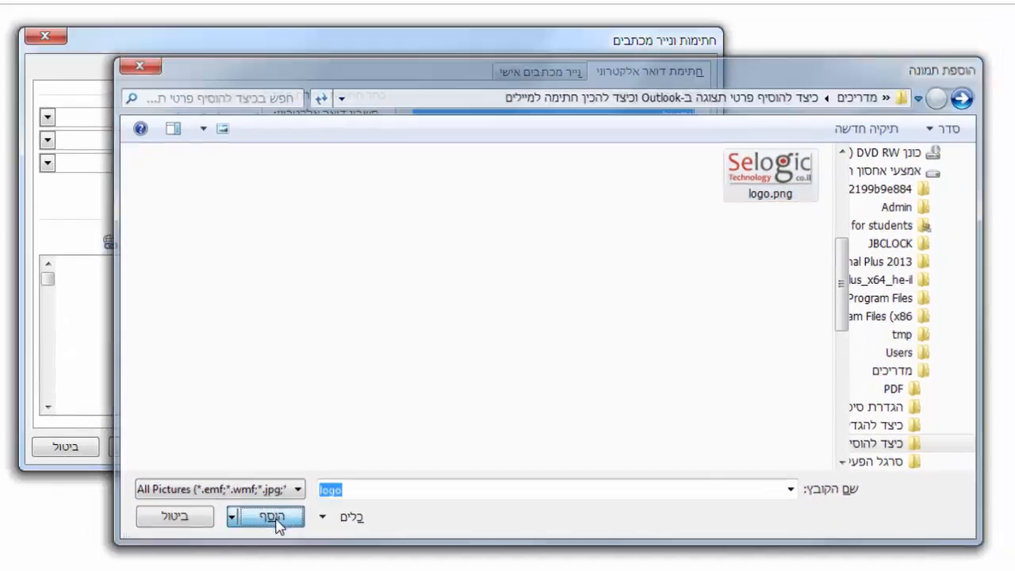
{"action": "left_click", "coordinate": [207, 354]}
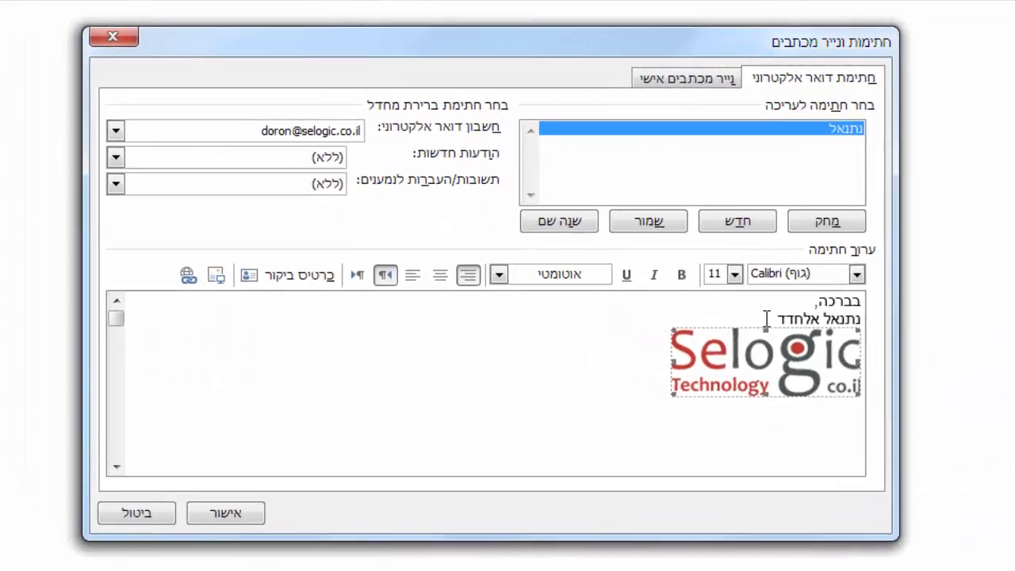
{"action": "left_click", "coordinate": [766, 318]}
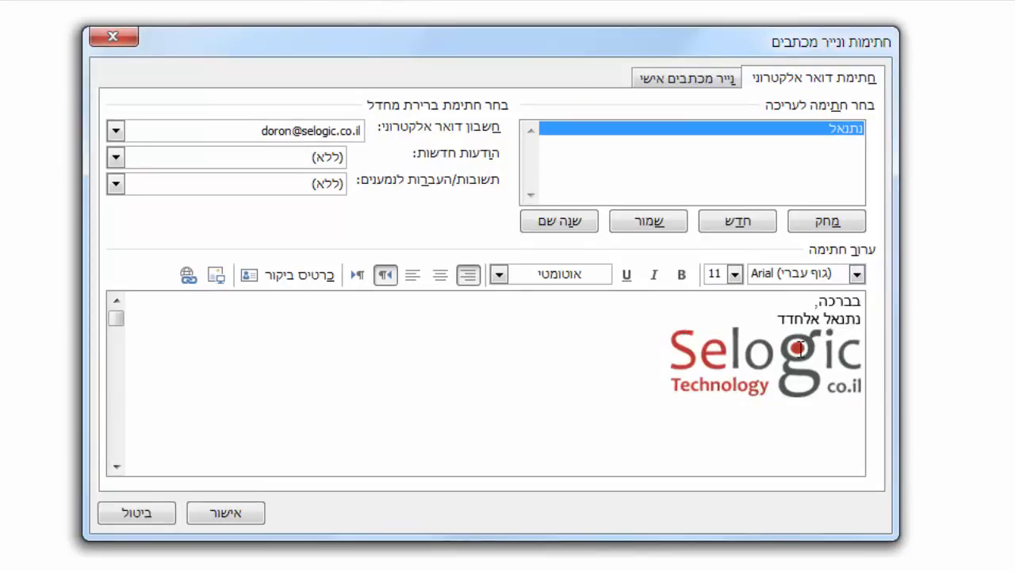
{"action": "key", "text": "Return"}
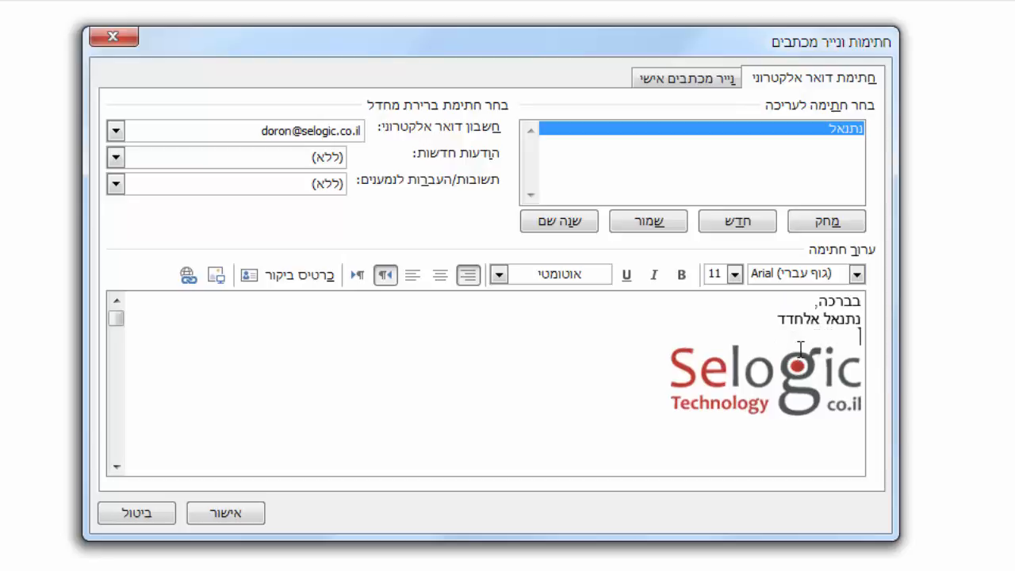
{"action": "key", "text": "BackSpace"}
Add a line after the logo with the label טל': followed by the contact's phone number.
{"action": "left_click", "coordinate": [867, 384]}
{"action": "left_click", "coordinate": [868, 385]}
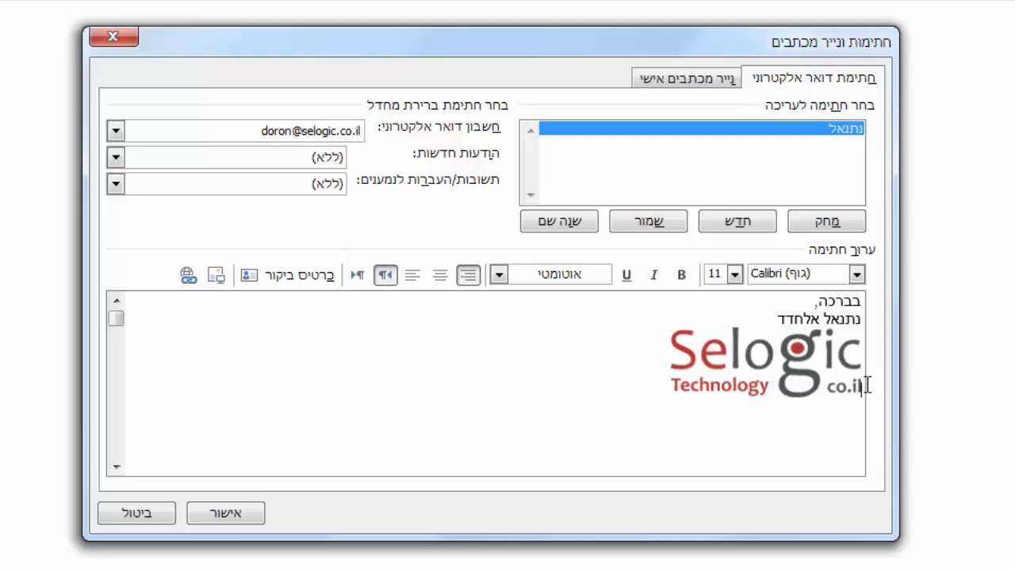
{"action": "key", "text": "Up"}
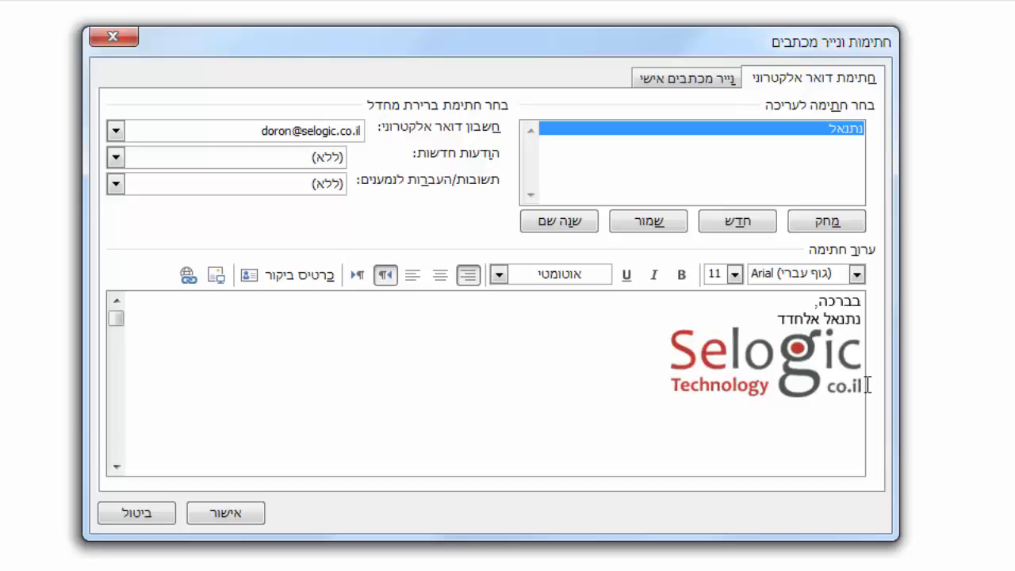
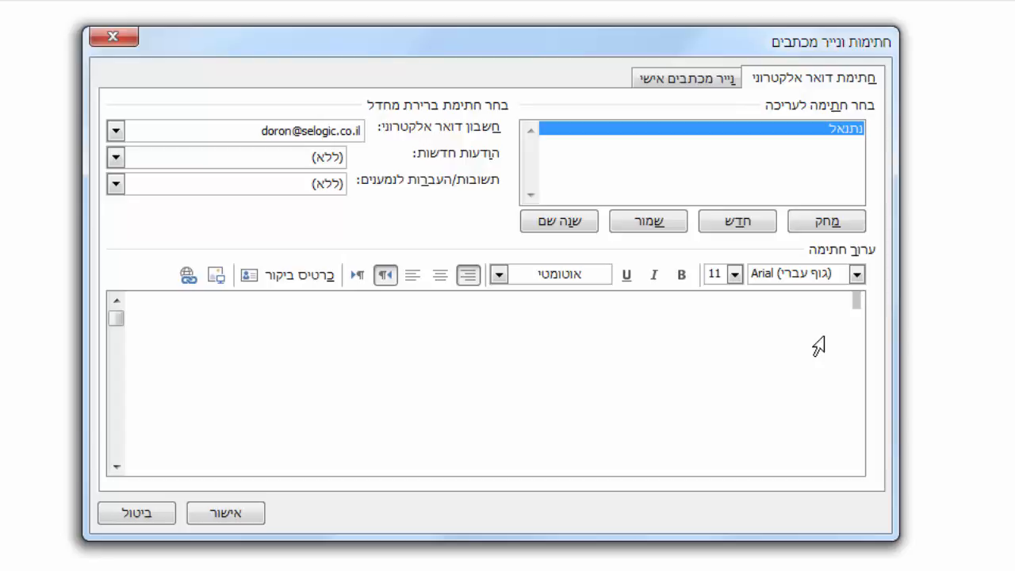
Write the closing תודה, and the sender's full name on two lines in the empty signature body.
{"action": "type", "text": "בברכה"}
{"action": "key", "text": "BackSpace"}
{"action": "key", "text": "BackSpace"}
{"action": "key", "text": "BackSpace"}
{"action": "key", "text": "BackSpace"}
{"action": "key", "text": "BackSpace"}
{"action": "type", "text": "תודה, "}
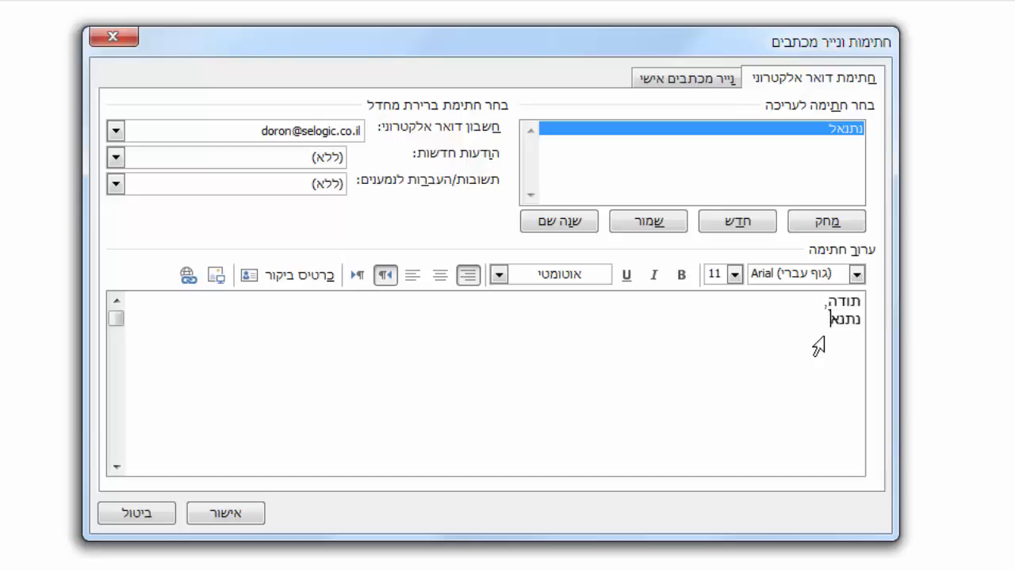
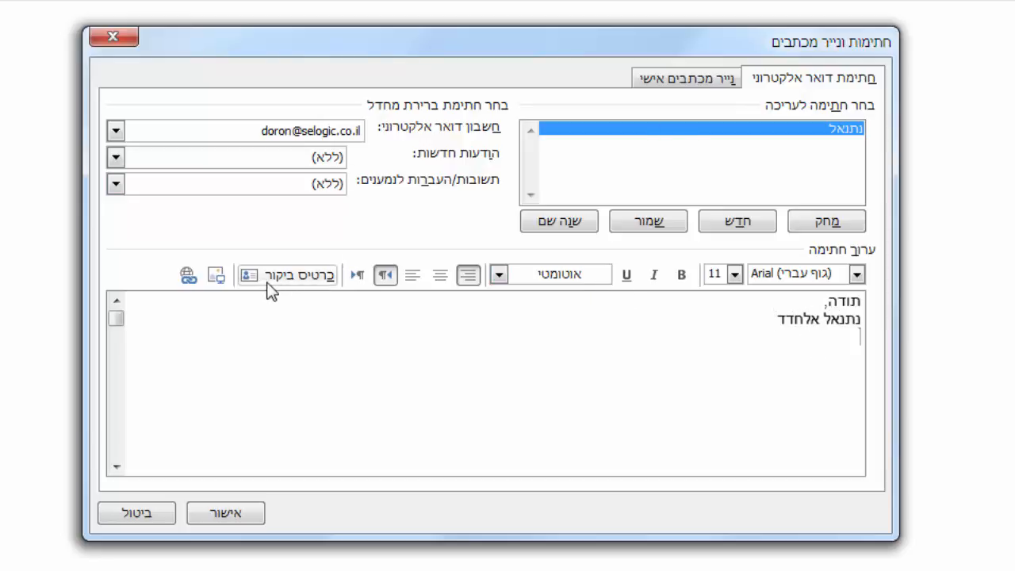
Insert the ornament picture הזמנה בית עמיתים עיטור.png below the name.
{"action": "left_click", "coordinate": [217, 274]}
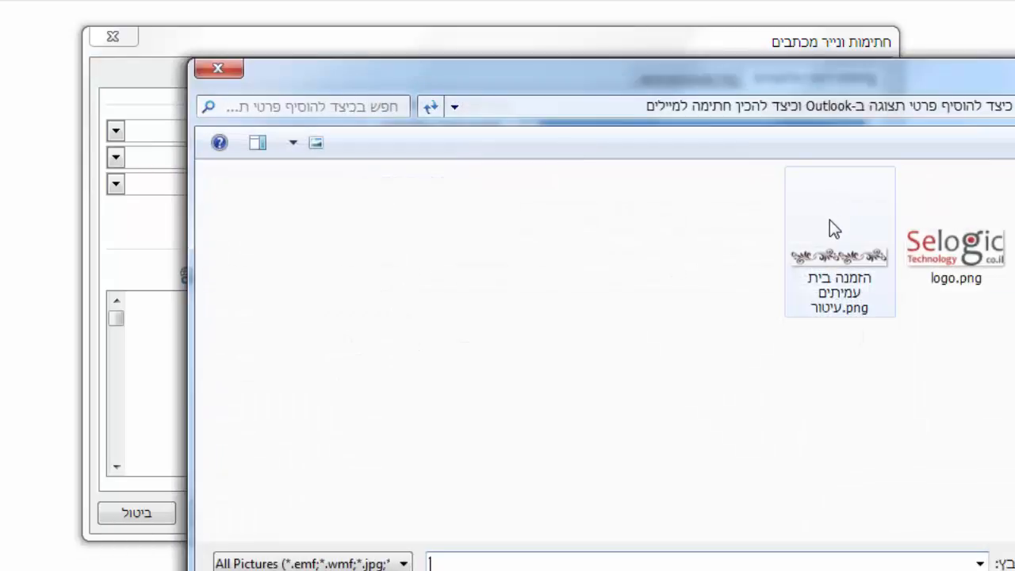
{"action": "left_click", "coordinate": [829, 220]}
{"action": "double_click", "coordinate": [793, 254]}
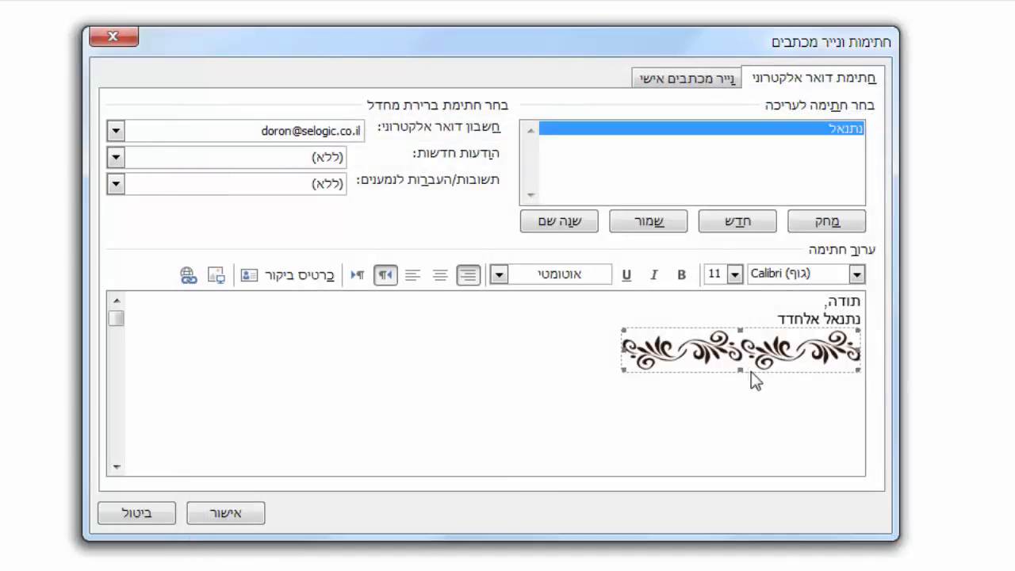
Save the edited signature.
{"action": "left_click", "coordinate": [754, 321]}
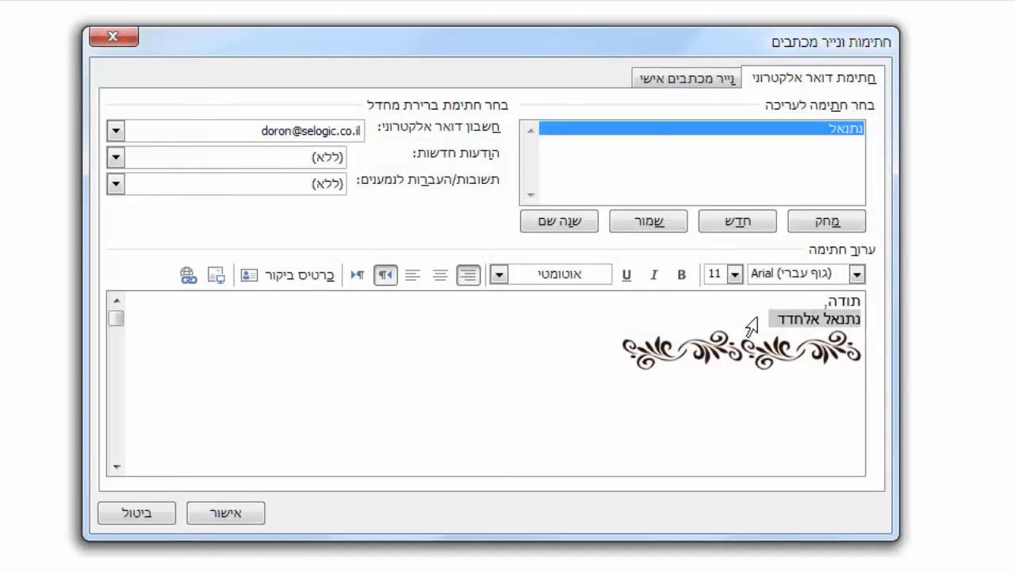
{"action": "left_click", "coordinate": [779, 321]}
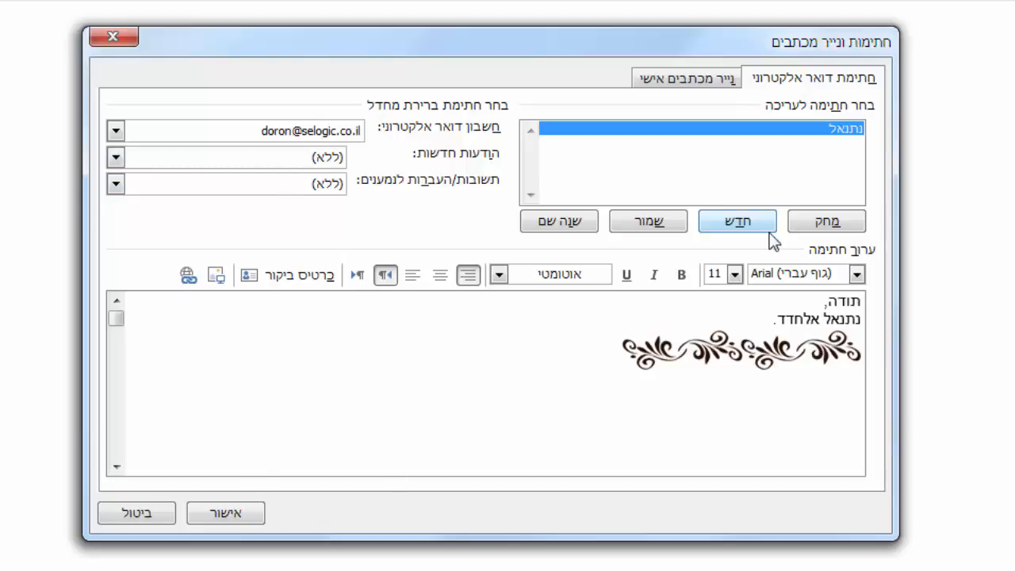
{"action": "left_click", "coordinate": [673, 225]}
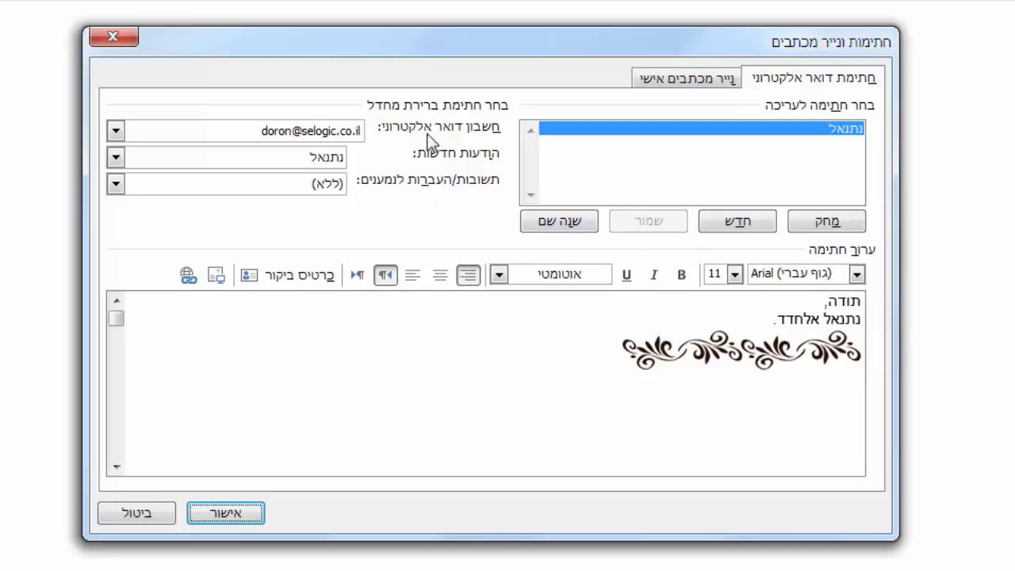
Choose the e-mail account and the new signature as the default for new messages.
{"action": "left_click", "coordinate": [355, 133]}
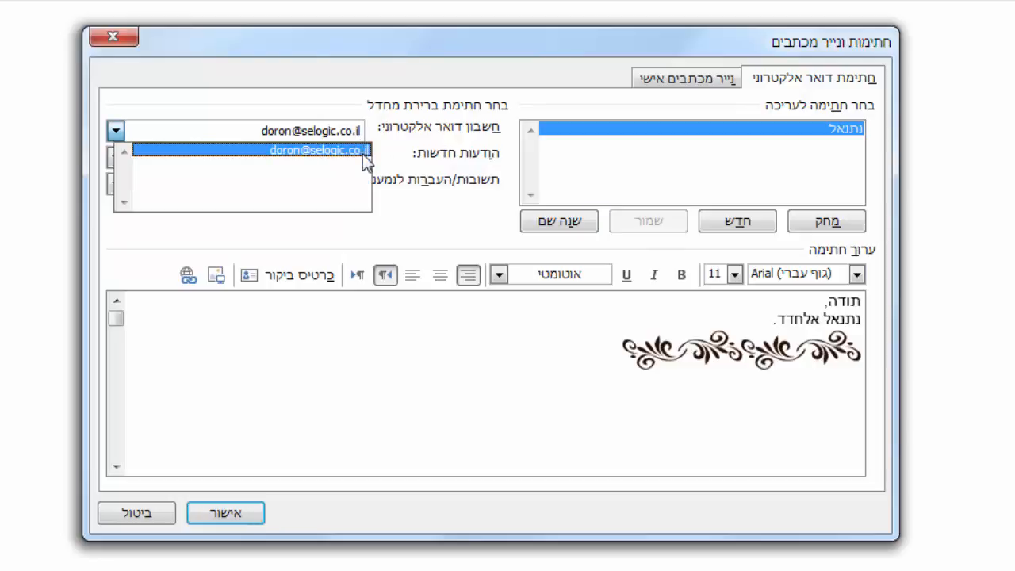
{"action": "left_click", "coordinate": [369, 152]}
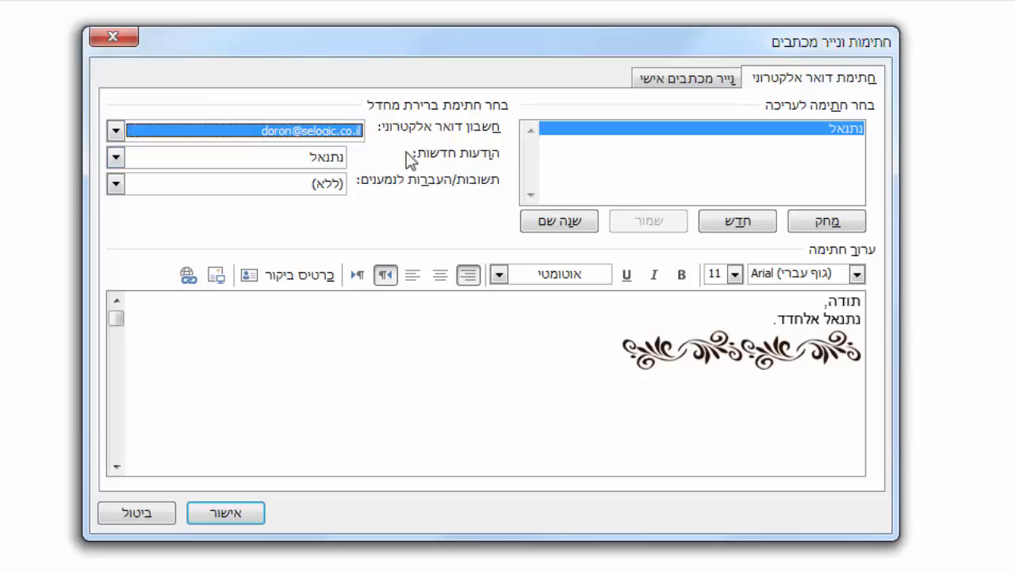
{"action": "left_click", "coordinate": [330, 164]}
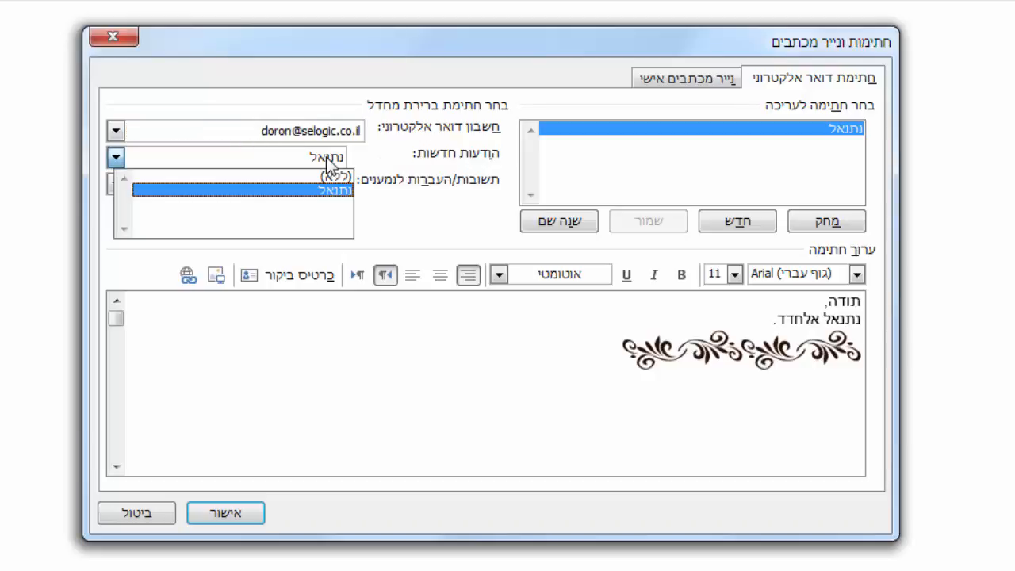
{"action": "left_click", "coordinate": [331, 165]}
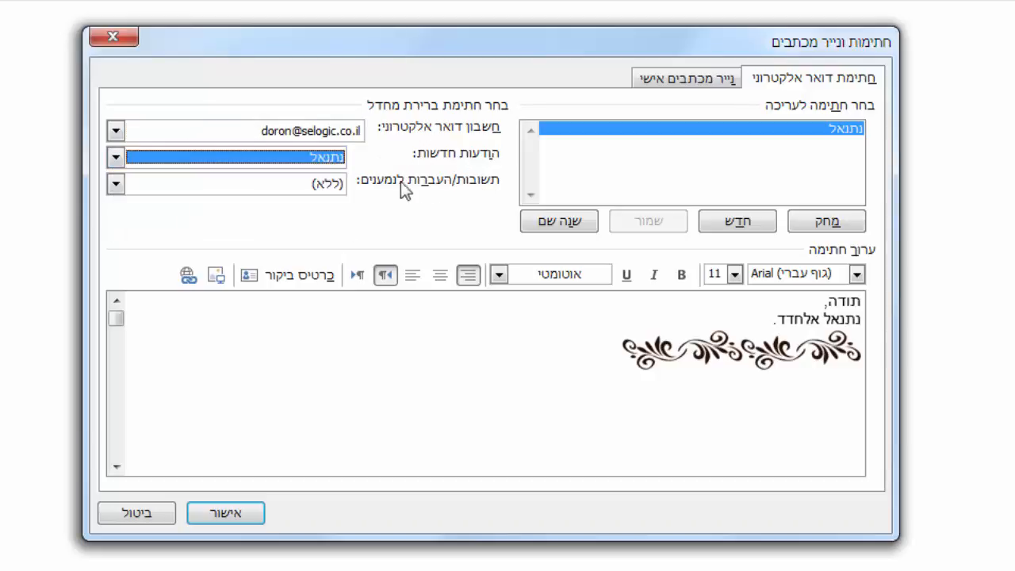
Set the new signature for replies and forwards, and set new messages to (ללא).
{"action": "left_click", "coordinate": [331, 190]}
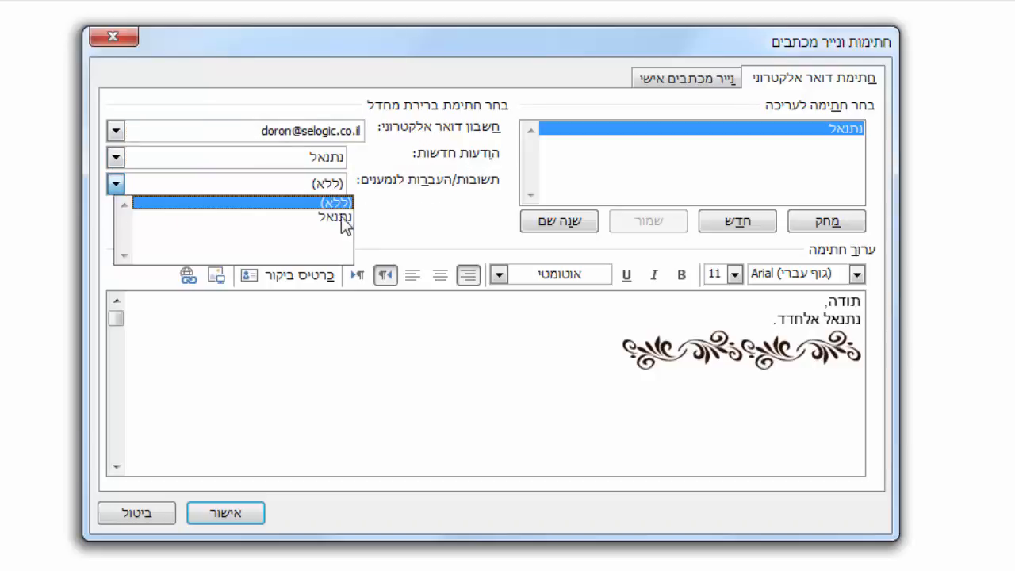
{"action": "left_click", "coordinate": [347, 216]}
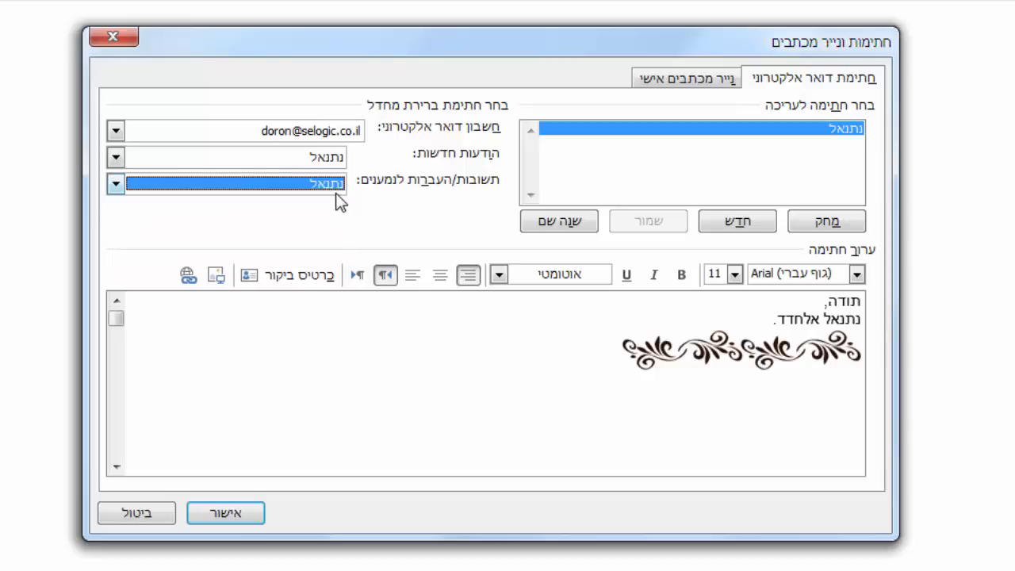
{"action": "left_click", "coordinate": [340, 161]}
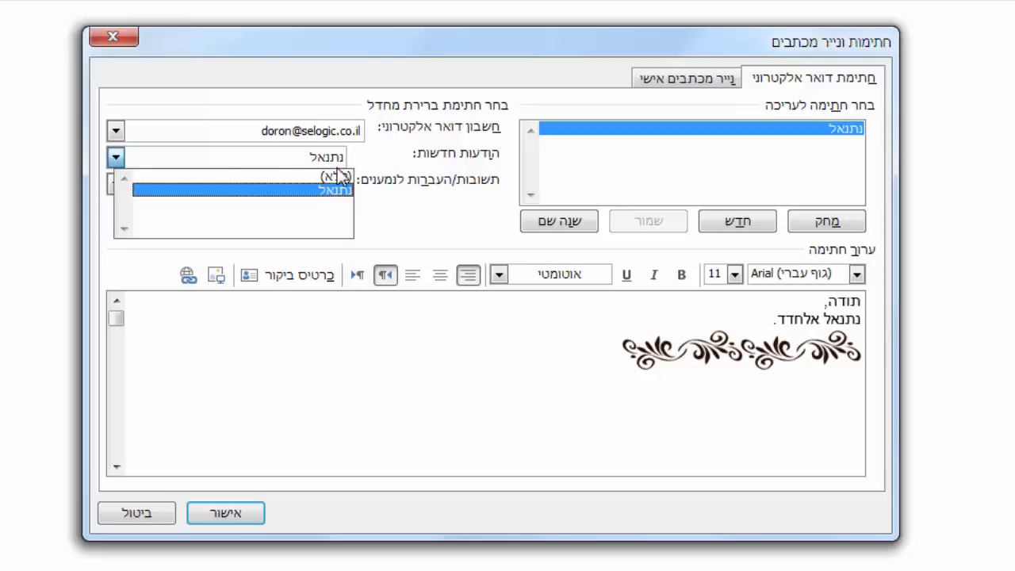
{"action": "left_click", "coordinate": [341, 176]}
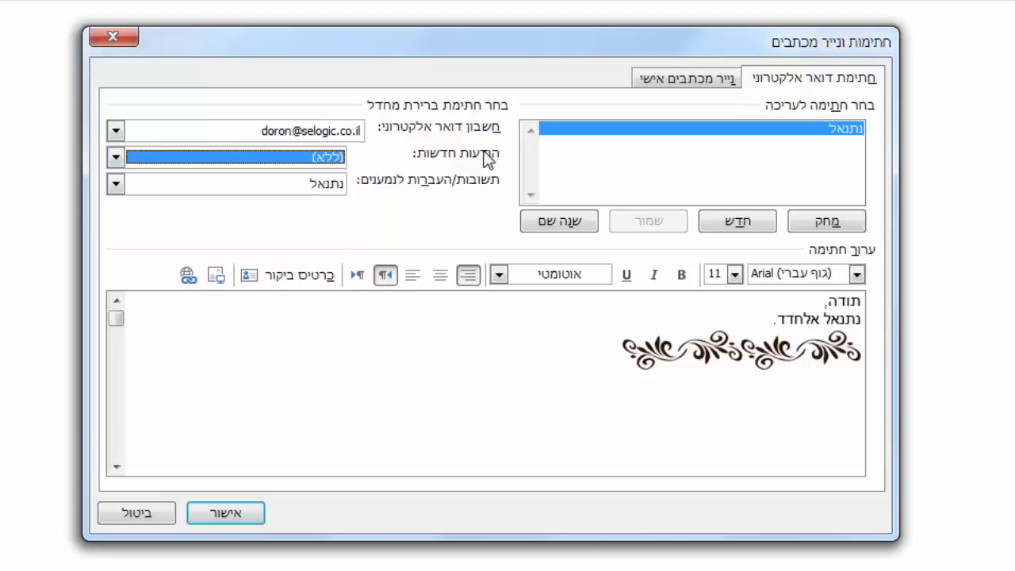
Set the default signature for new messages to נתנאל.
{"action": "left_click", "coordinate": [317, 163]}
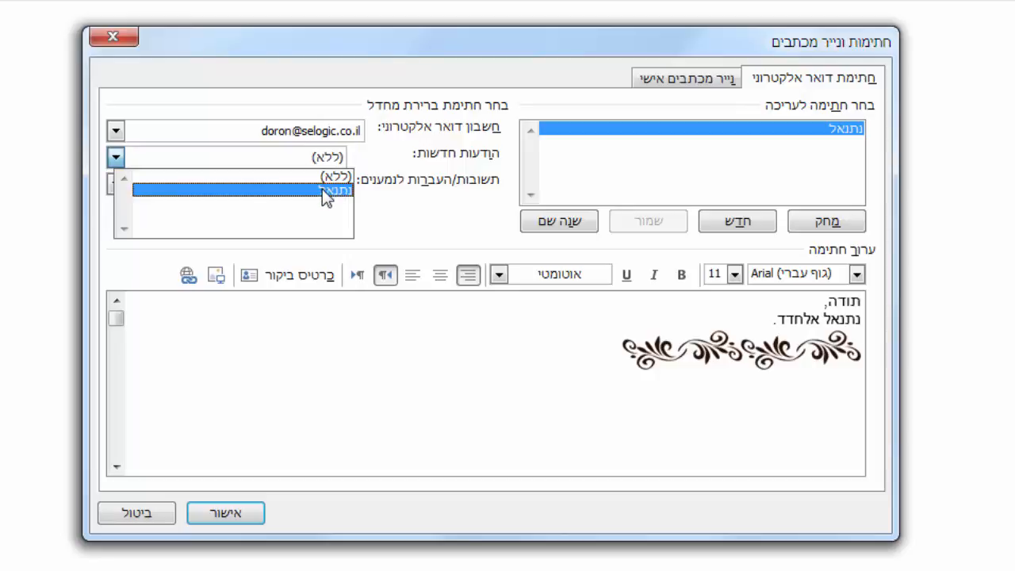
{"action": "left_click", "coordinate": [323, 193]}
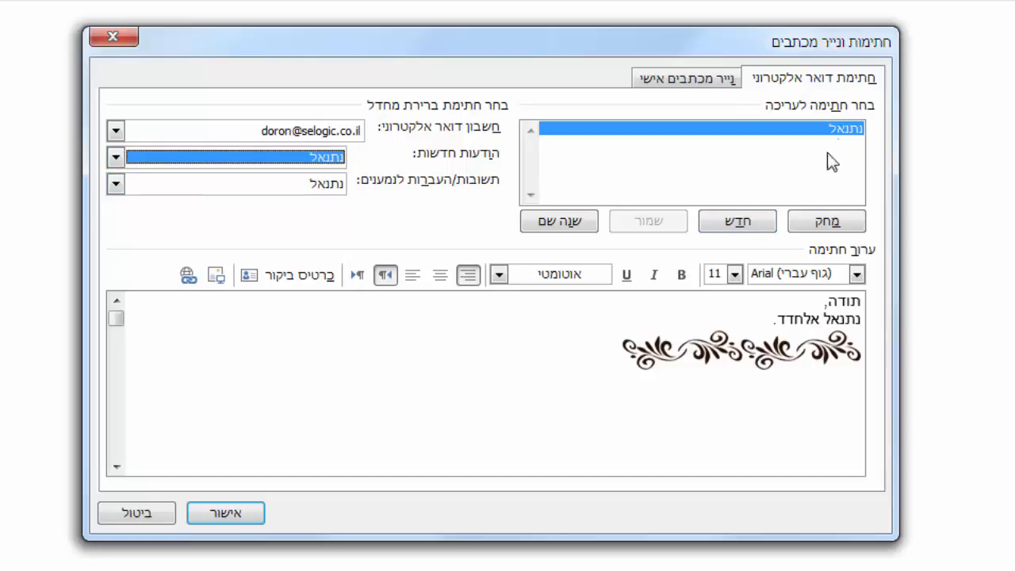
Create a new signature named נתנאל 2.
{"action": "left_click", "coordinate": [745, 223]}
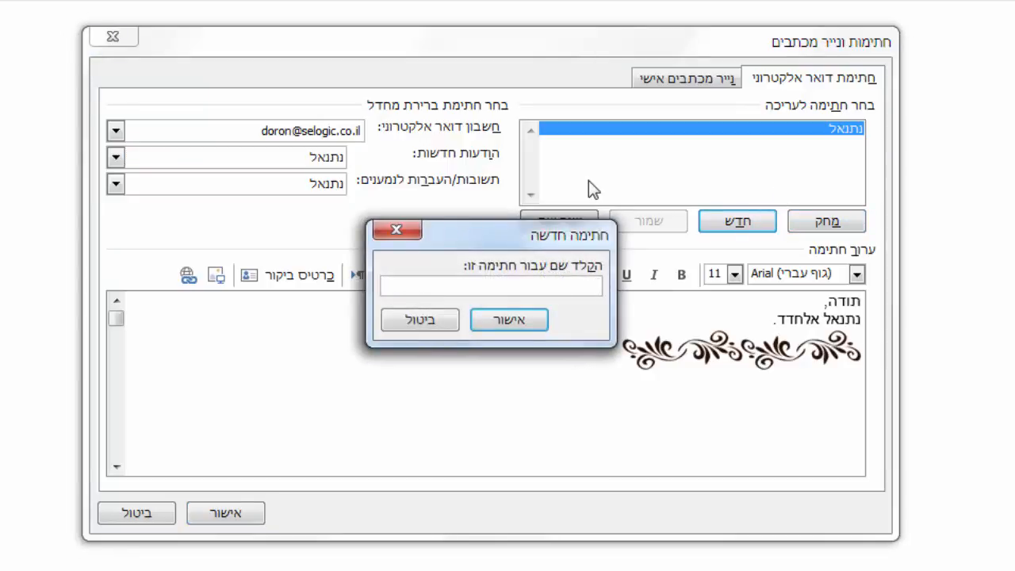
{"action": "type", "text": "נתנאל2"}
{"action": "key", "text": "Return"}
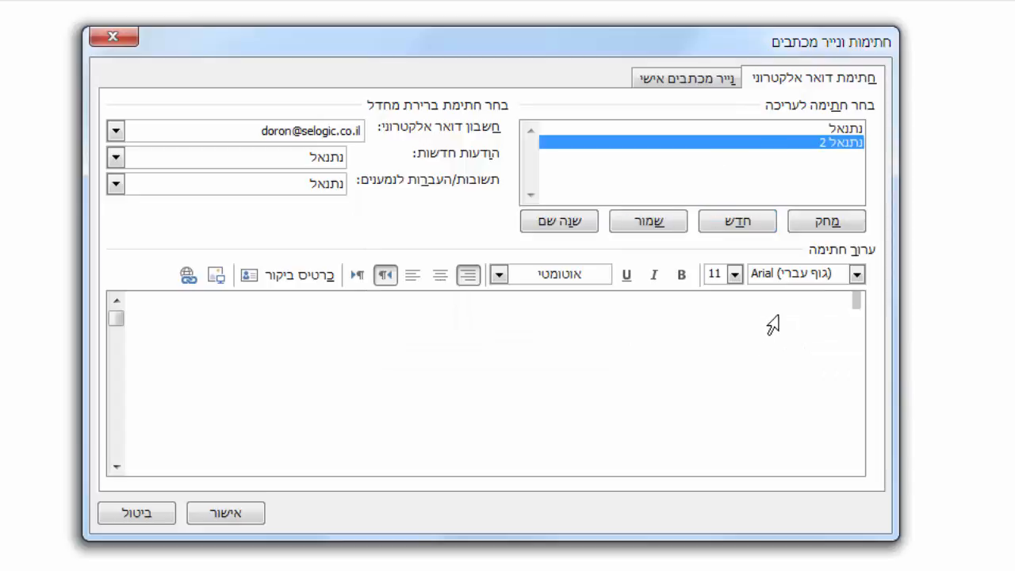
{"action": "type", "text": "בבכ"}
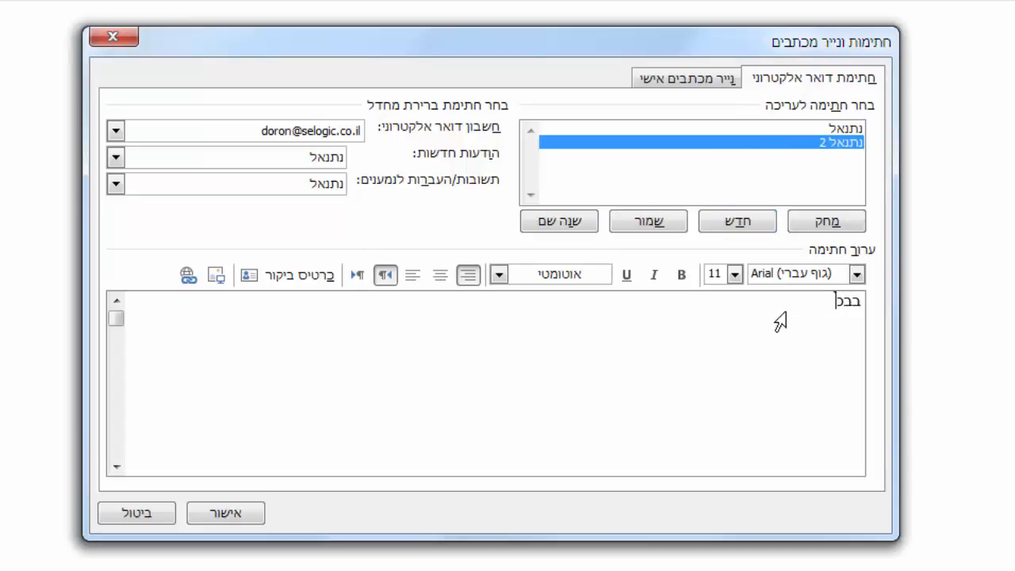
{"action": "type", "text": "כה,"}
{"action": "key", "text": "Return"}
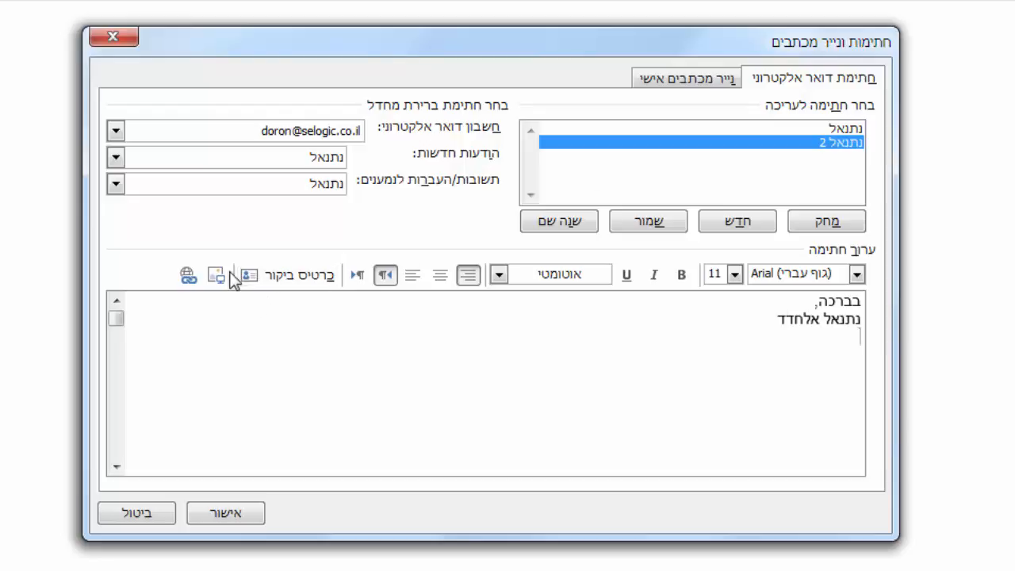
Insert the picture logo.png below the name in the signature.
{"action": "left_click", "coordinate": [222, 273]}
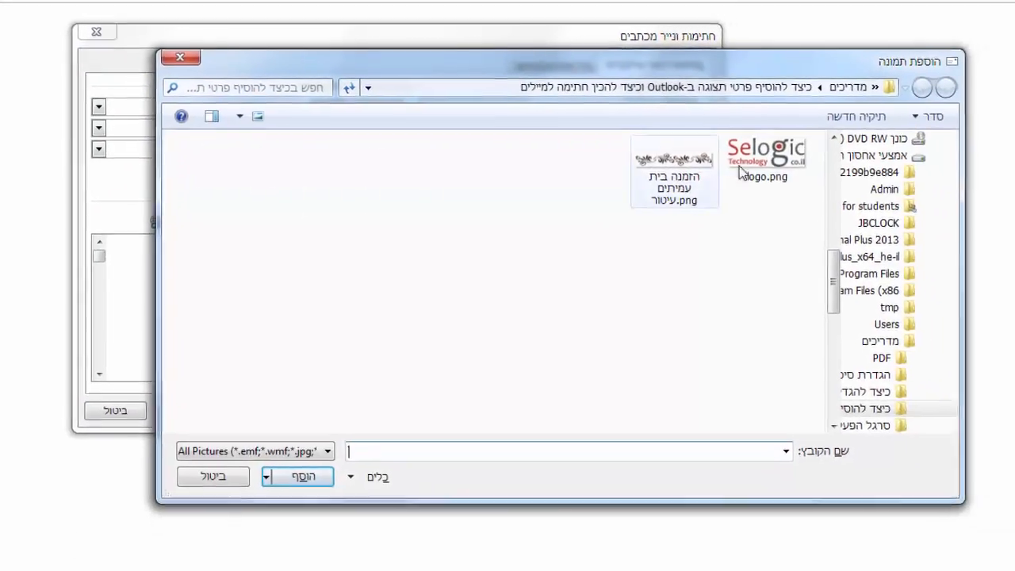
{"action": "left_click", "coordinate": [761, 157]}
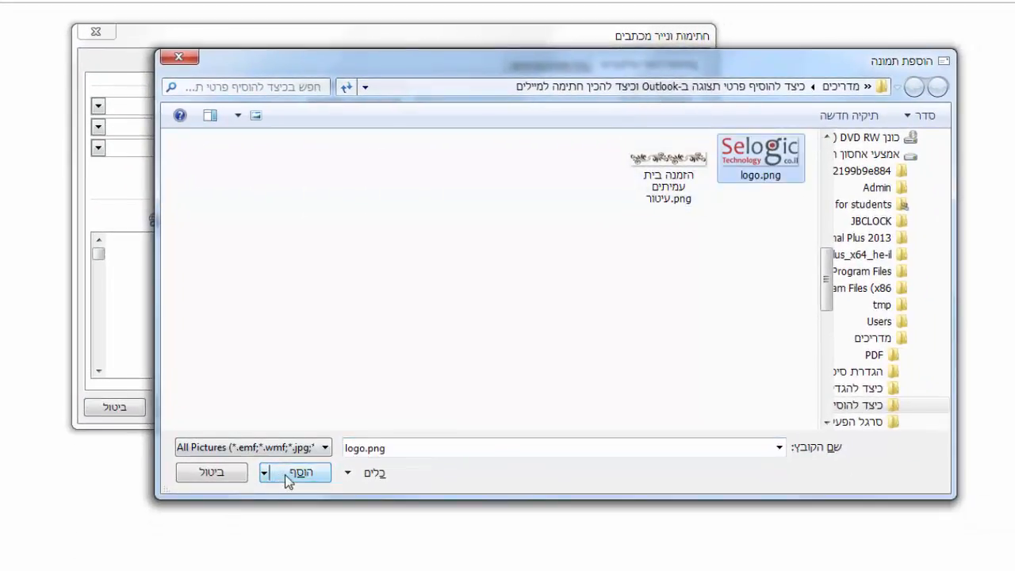
{"action": "left_click", "coordinate": [290, 473]}
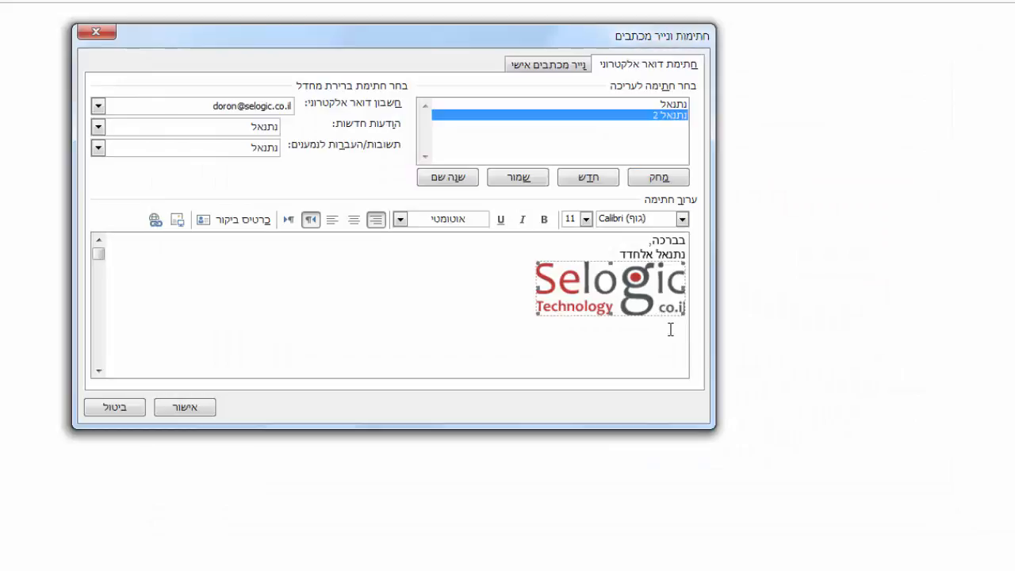
{"action": "left_click", "coordinate": [612, 250]}
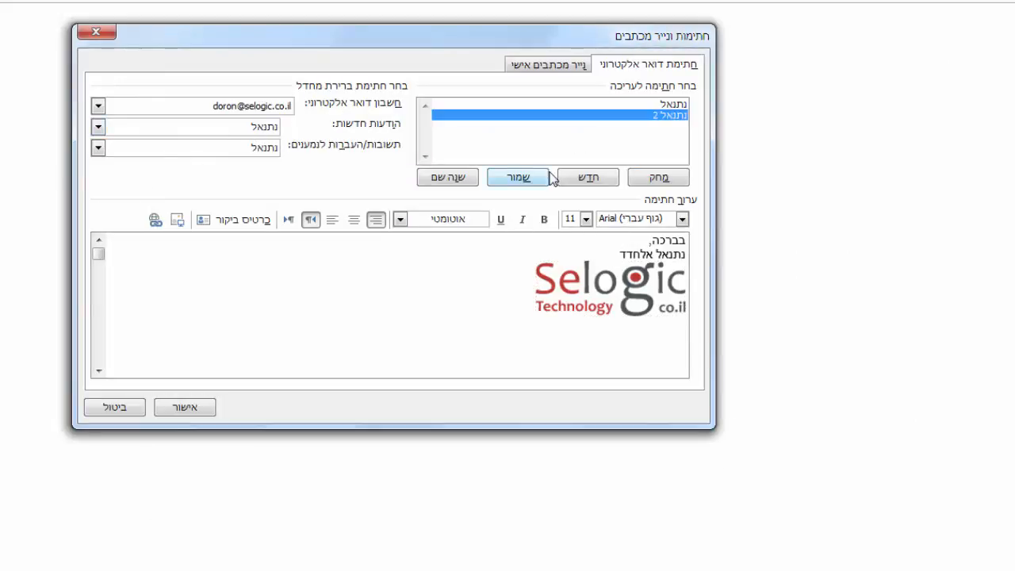
Save the new signature and close the signatures dialog with OK.
{"action": "left_click", "coordinate": [542, 180]}
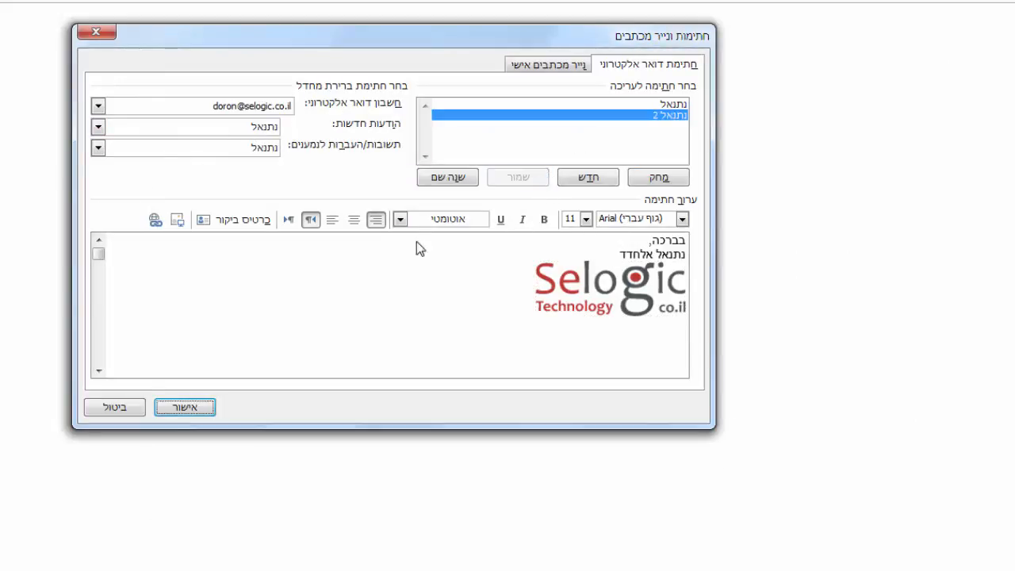
{"action": "left_click", "coordinate": [183, 409]}
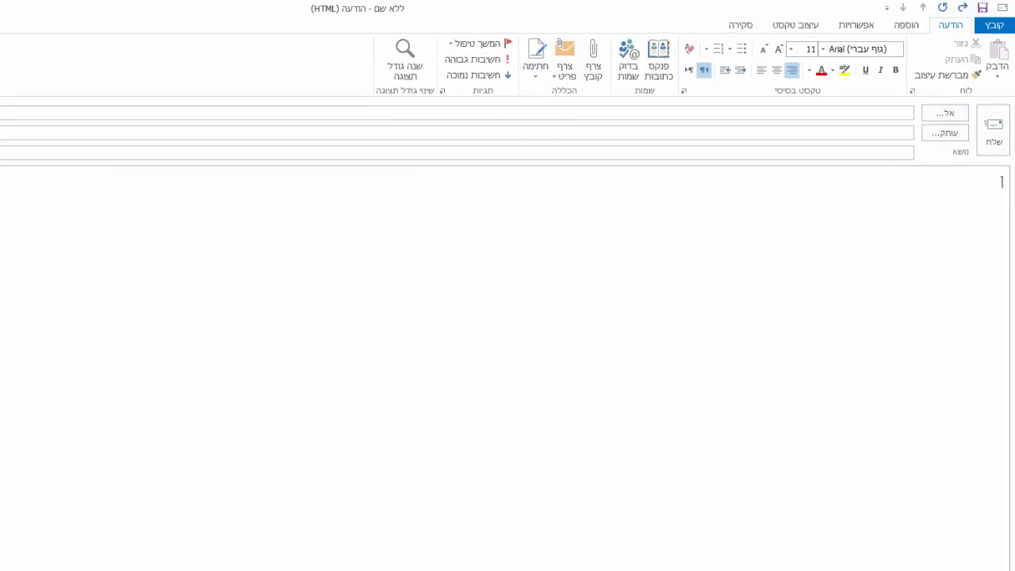
Close the empty message and open a new e-mail to check the automatically inserted signature.
{"action": "key", "text": "Escape"}
{"action": "left_click", "coordinate": [354, 403]}
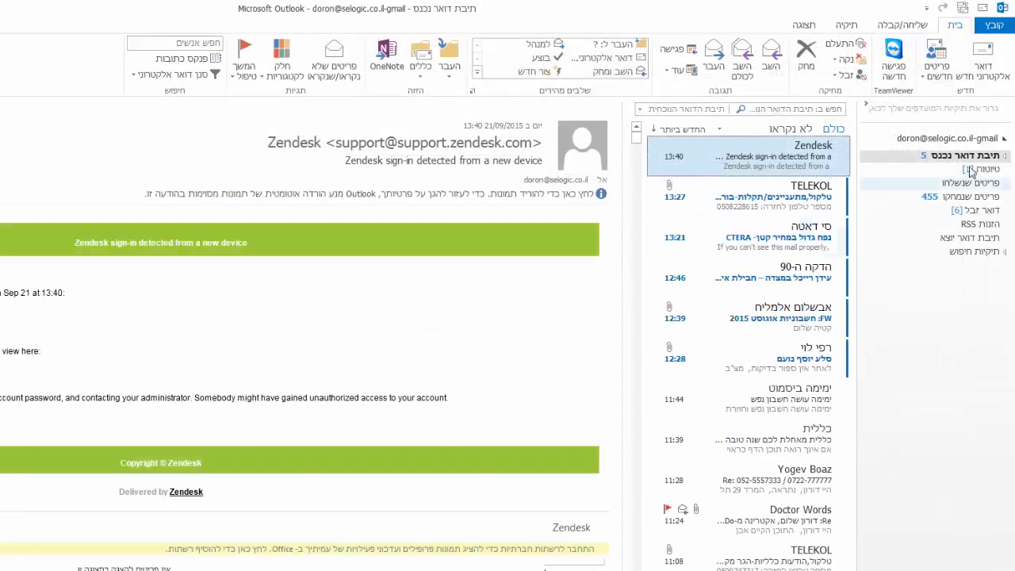
{"action": "left_click", "coordinate": [999, 63]}
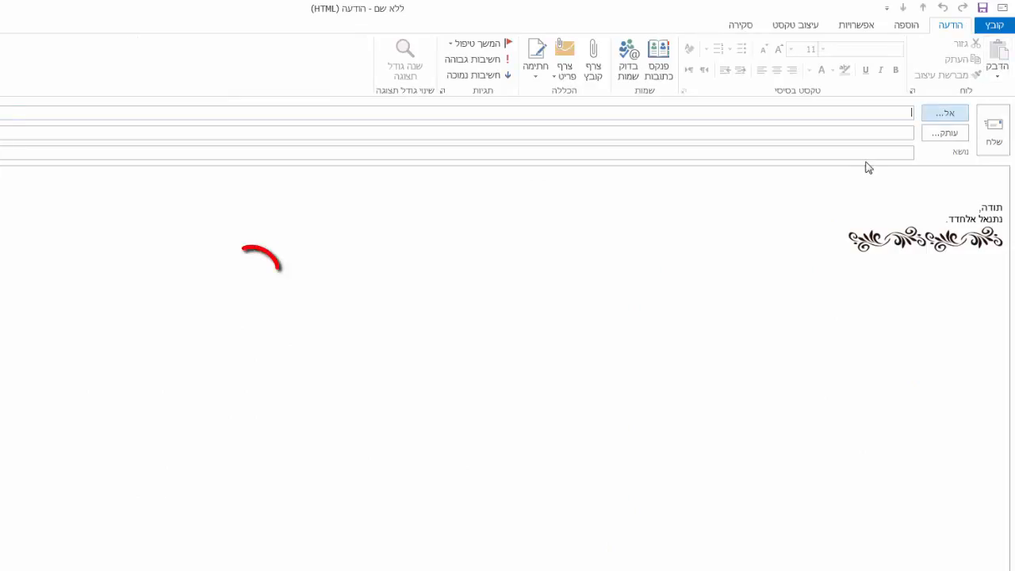
{"action": "mouse_move", "coordinate": [1008, 207]}
{"action": "left_mouse_down"}
{"action": "mouse_move", "coordinate": [991, 226]}
{"action": "mouse_move", "coordinate": [860, 273]}
{"action": "left_mouse_up"}
{"action": "left_click", "coordinate": [952, 176]}
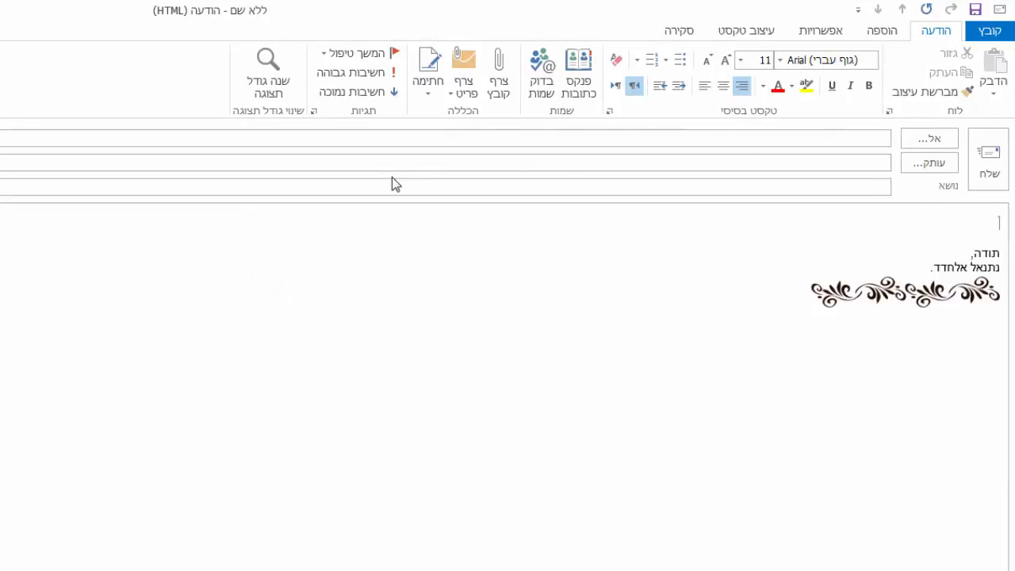
Swap the message's signature to נתנאל 2 and back to נתנאל, twice over.
{"action": "left_click", "coordinate": [433, 87]}
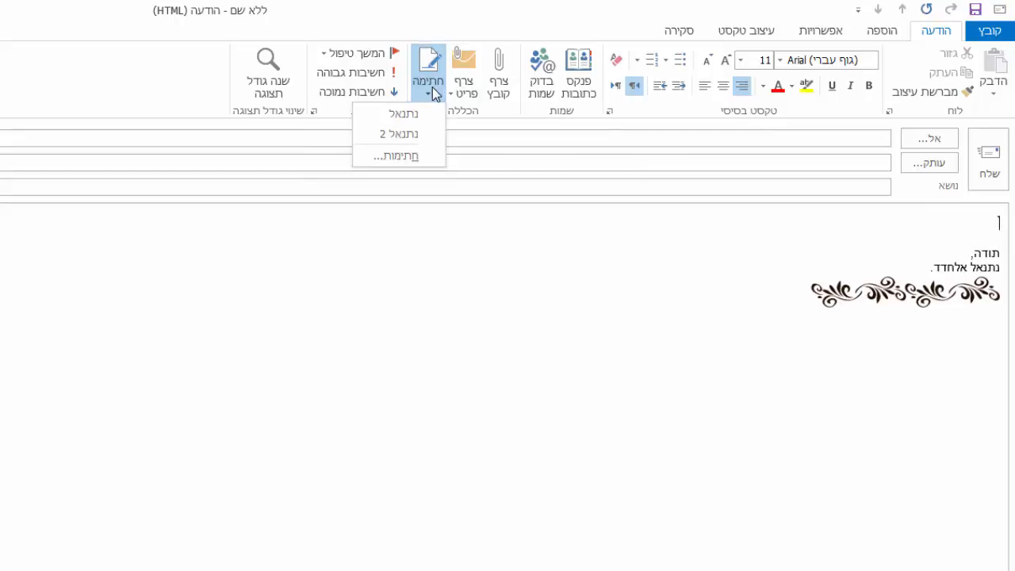
{"action": "left_click", "coordinate": [420, 135]}
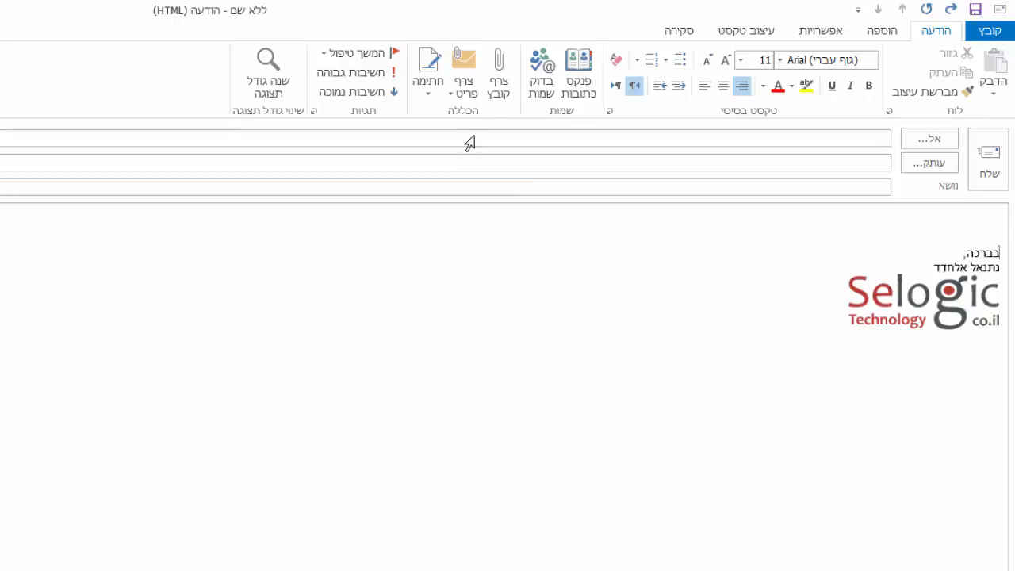
{"action": "left_click", "coordinate": [432, 94]}
{"action": "left_click", "coordinate": [427, 119]}
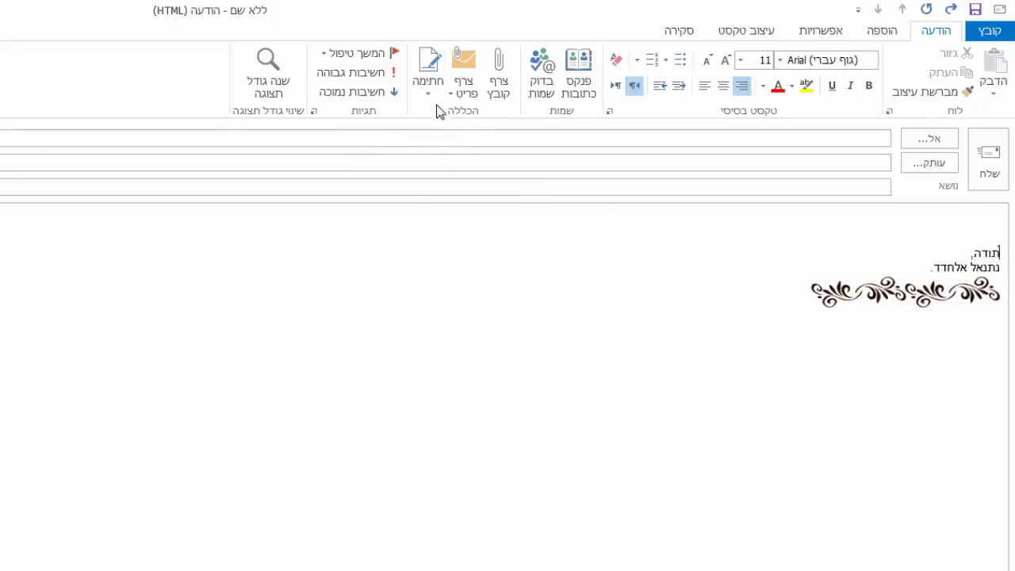
{"action": "left_click", "coordinate": [435, 103]}
{"action": "left_click", "coordinate": [431, 134]}
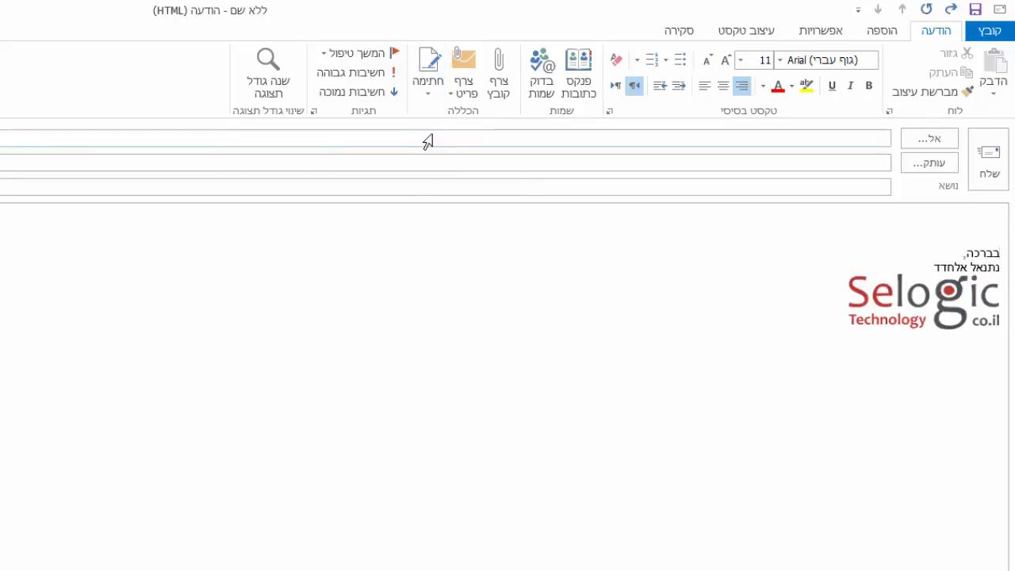
{"action": "left_click", "coordinate": [431, 94]}
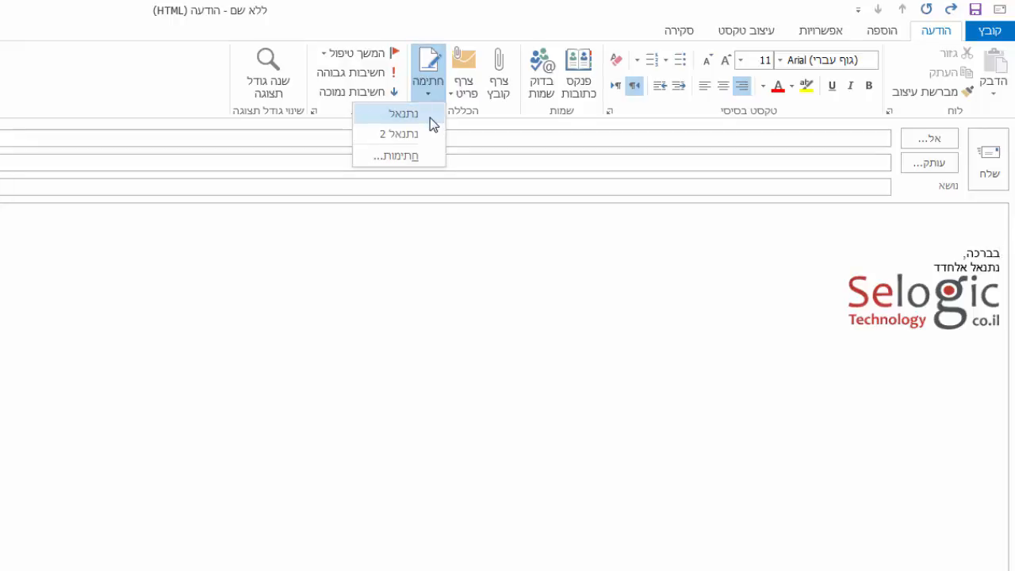
{"action": "left_click", "coordinate": [429, 115]}
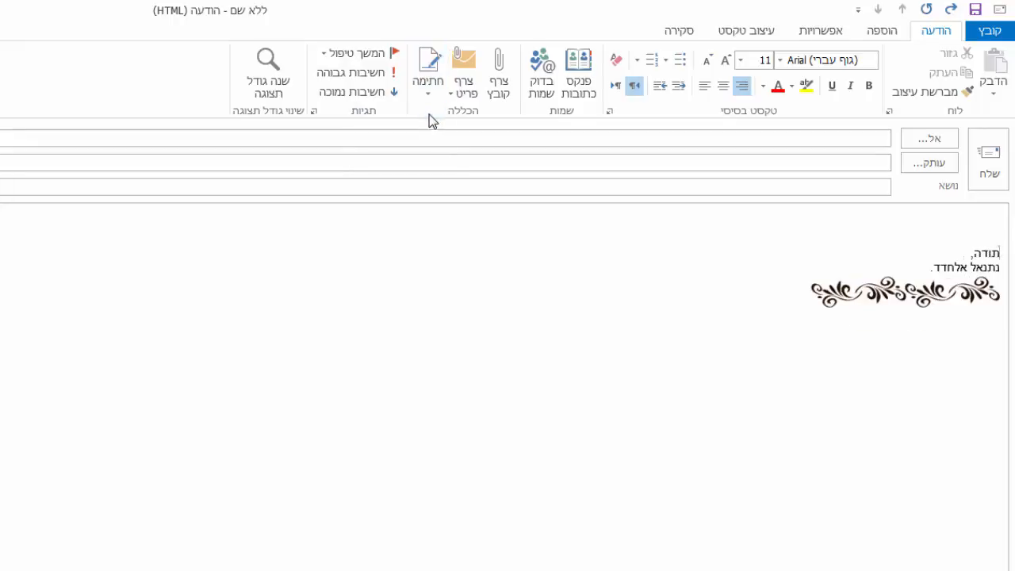
Switch the message's signature between נתנאל 2 and נתנאל several more times, then close the message without saving.
{"action": "left_click", "coordinate": [434, 95]}
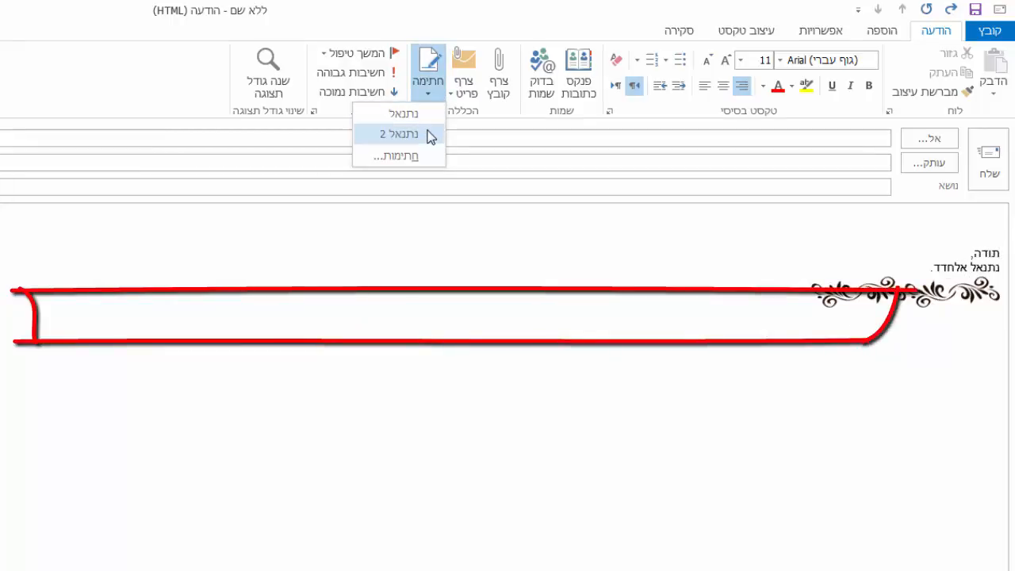
{"action": "left_click", "coordinate": [431, 133]}
{"action": "left_click", "coordinate": [433, 92]}
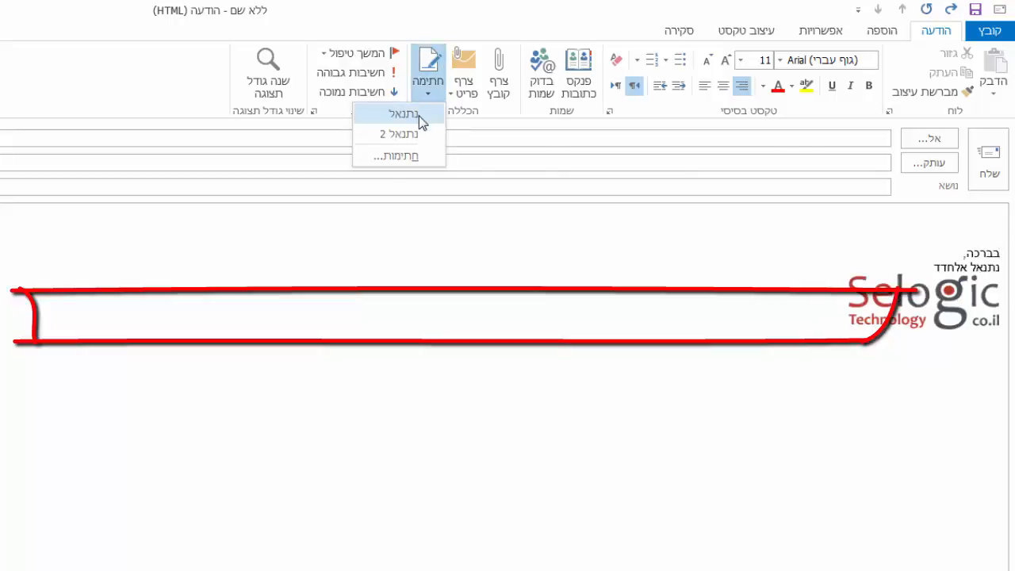
{"action": "left_click", "coordinate": [418, 116]}
{"action": "left_click", "coordinate": [434, 91]}
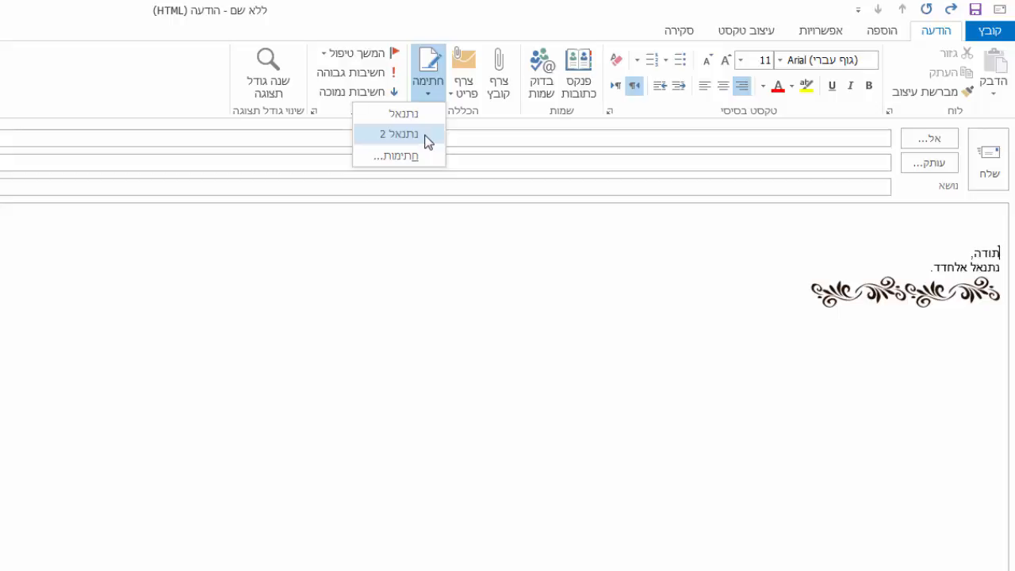
{"action": "left_click", "coordinate": [426, 137]}
{"action": "left_click", "coordinate": [429, 93]}
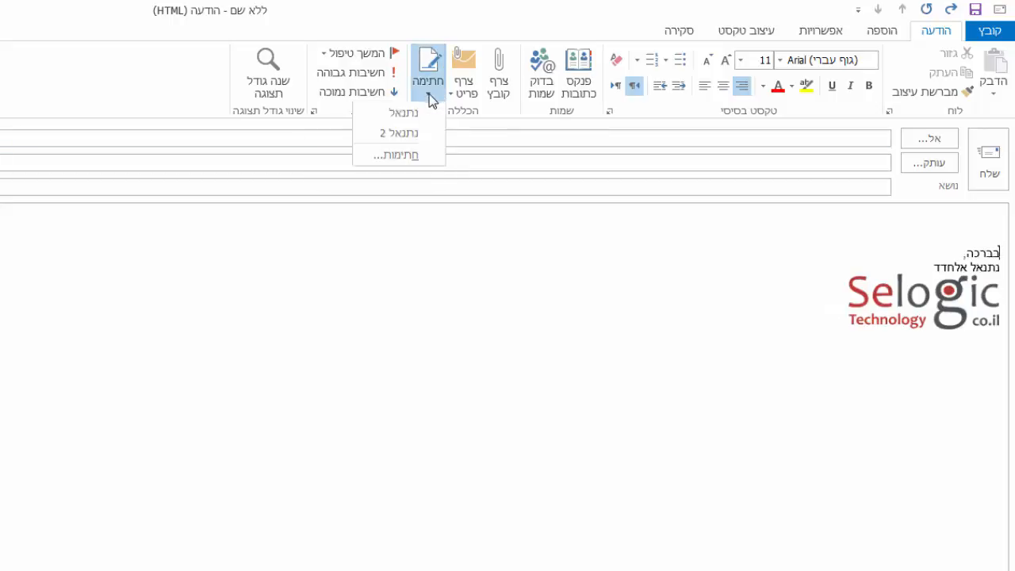
{"action": "left_click", "coordinate": [930, 222]}
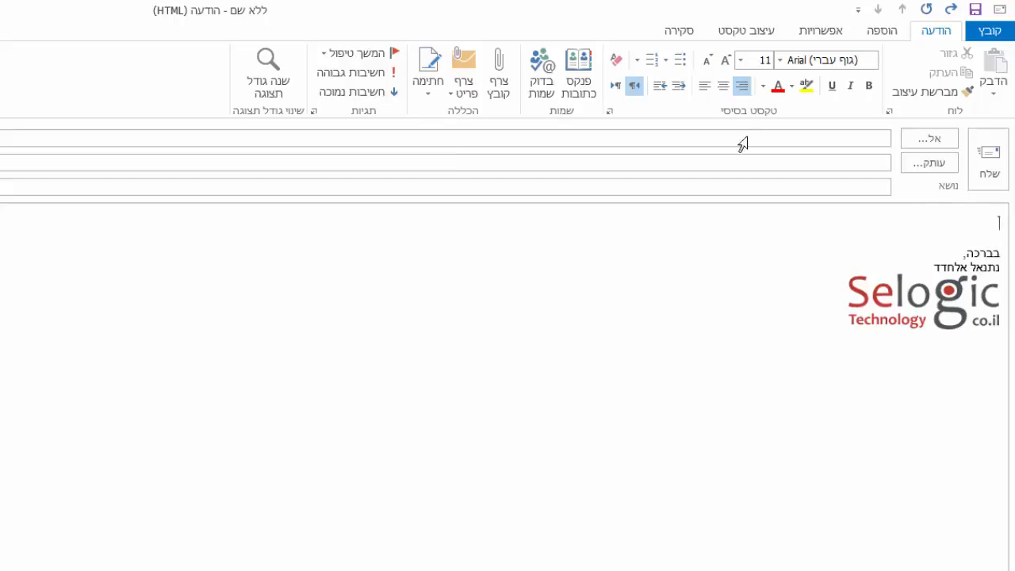
{"action": "left_click", "coordinate": [419, 95]}
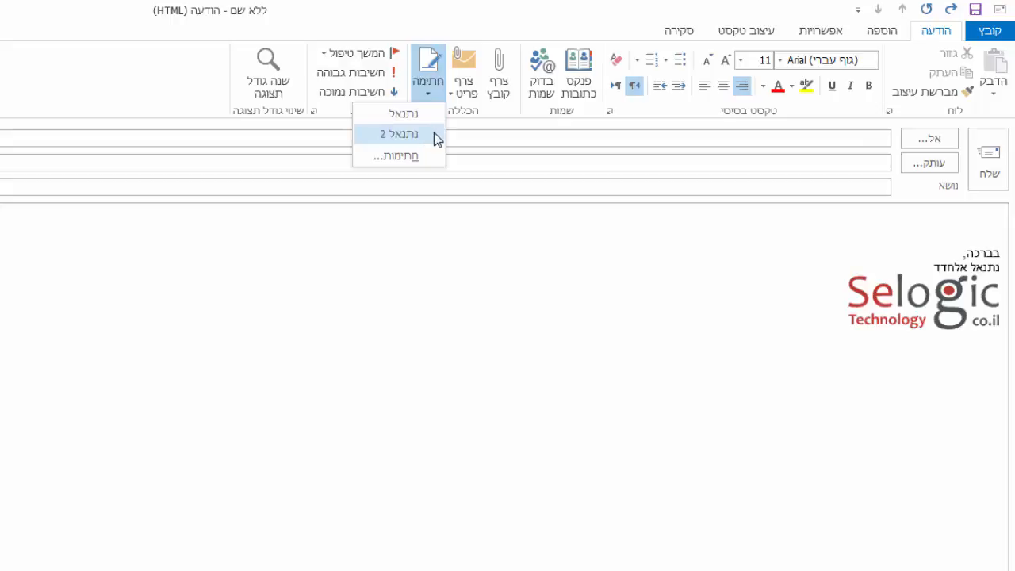
{"action": "left_click", "coordinate": [434, 115]}
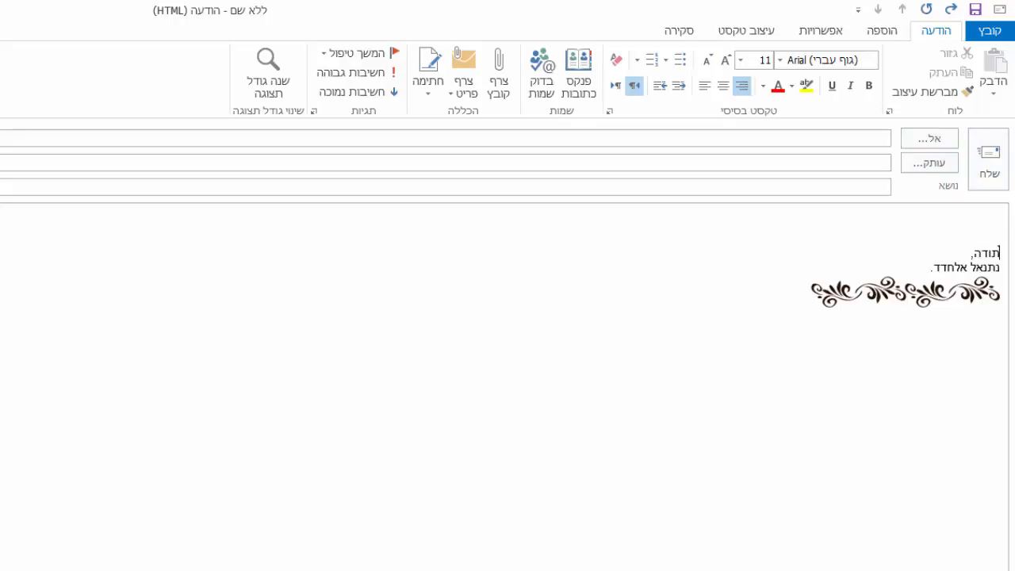
{"action": "key", "text": "alt+F4"}
{"action": "left_click", "coordinate": [220, 493]}
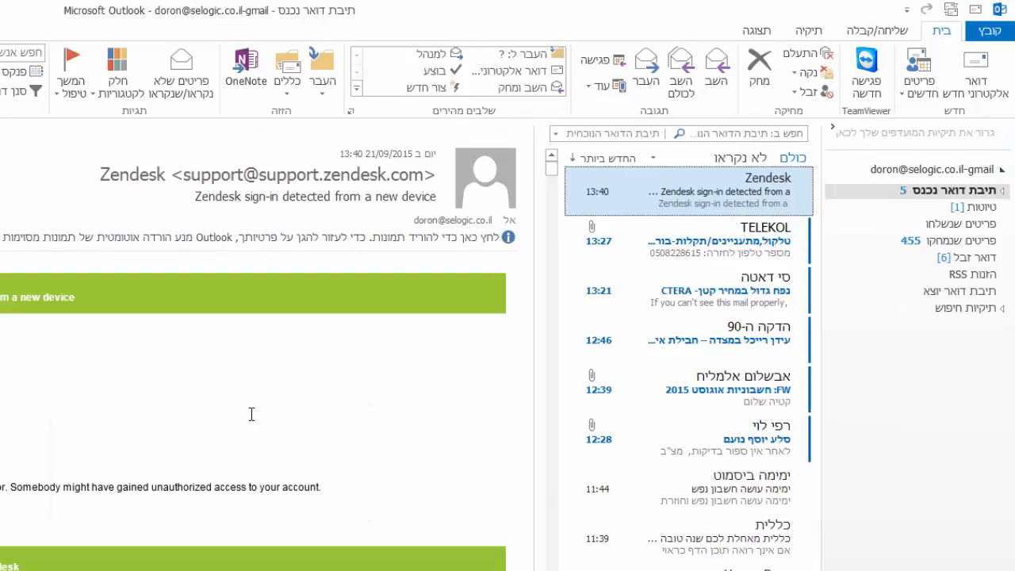